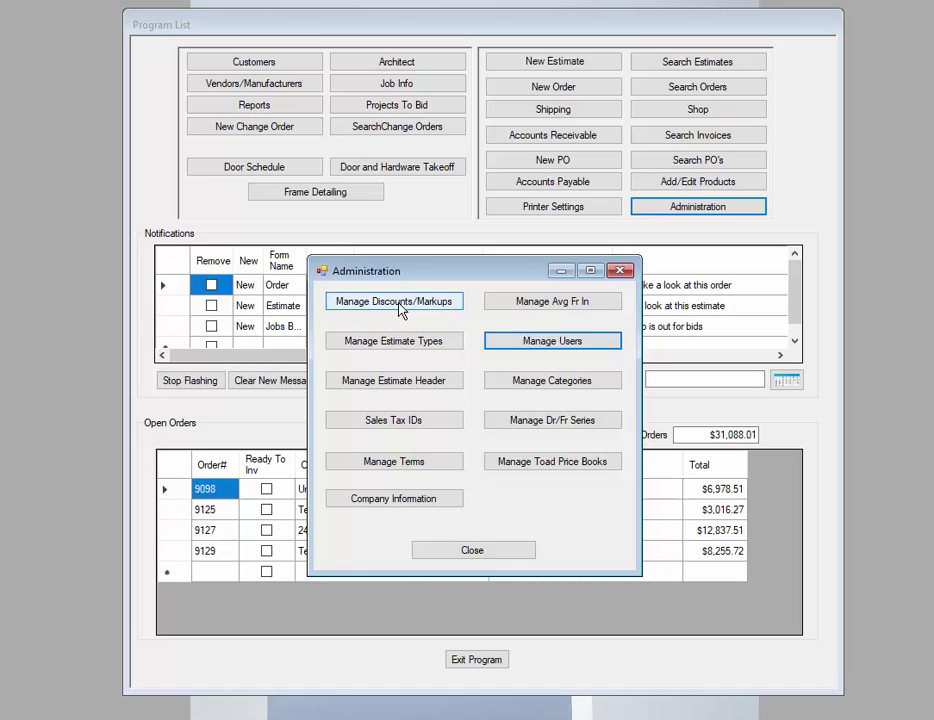
# Open the discounts and markups management and load the existing Lite/Louver - 012013 discount of vendor National Guard Products, Inc.
pyautogui.click(400, 310)
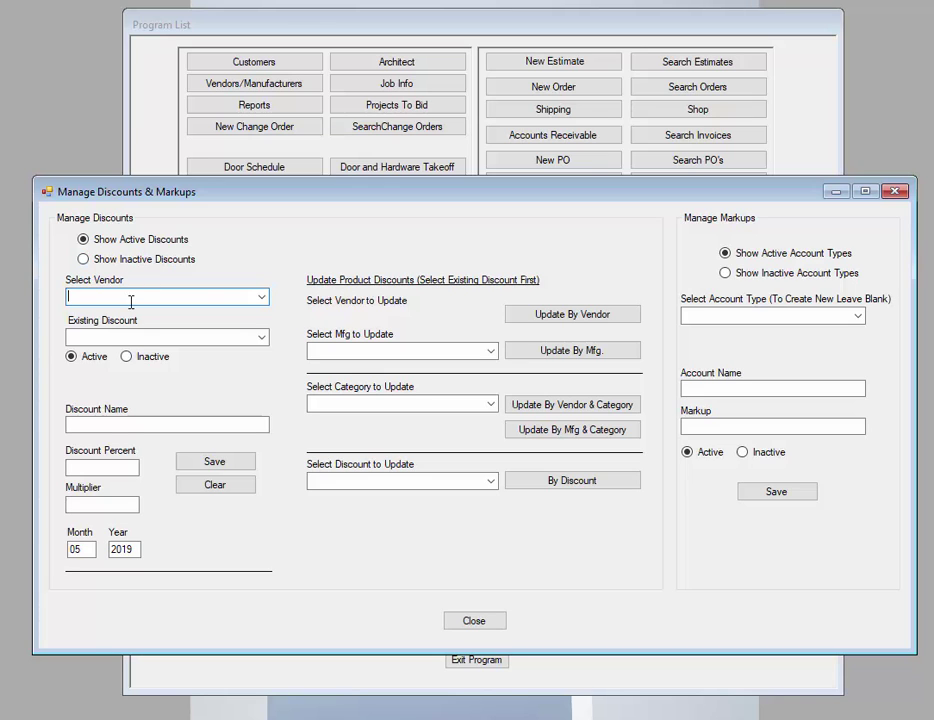
pyautogui.click(261, 298)
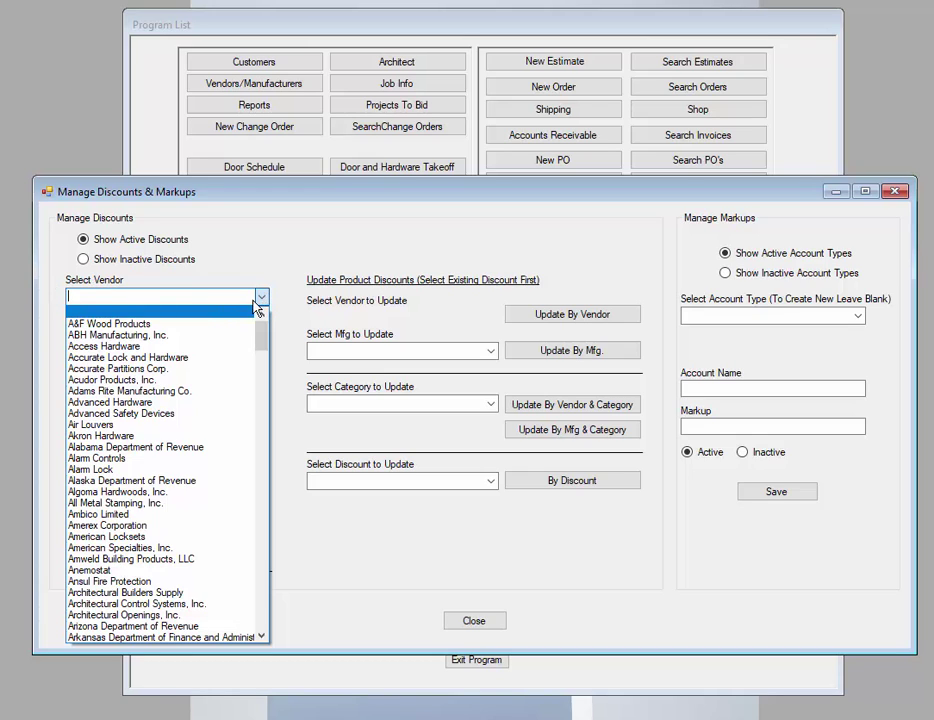
pyautogui.click(264, 300)
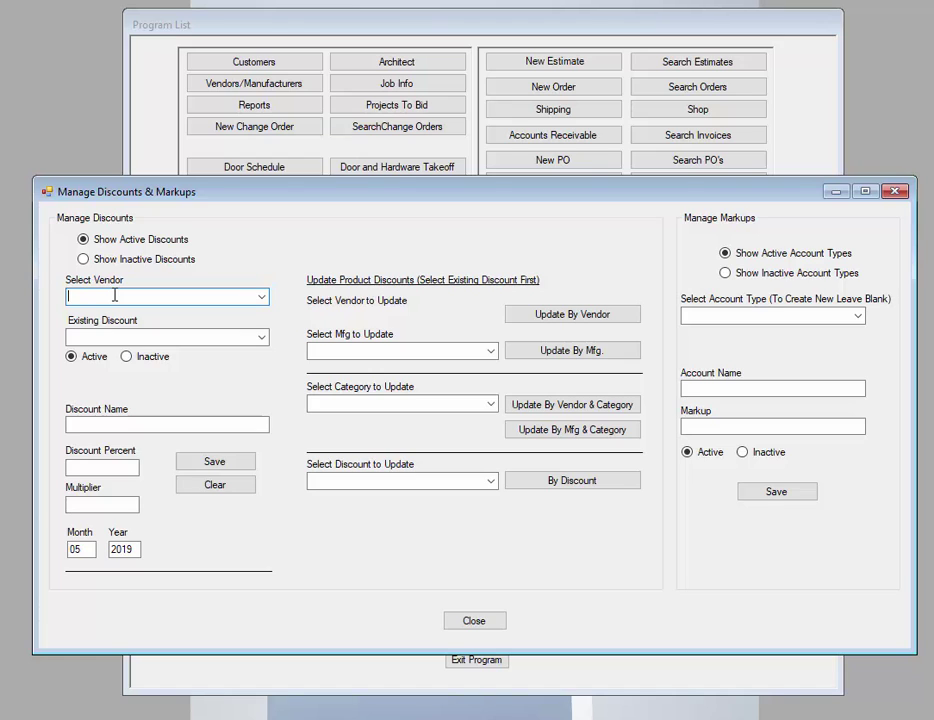
pyautogui.write('in')
pyautogui.press('BackSpace')
pyautogui.press('BackSpace')
pyautogui.press('Down')
pyautogui.press('Down')
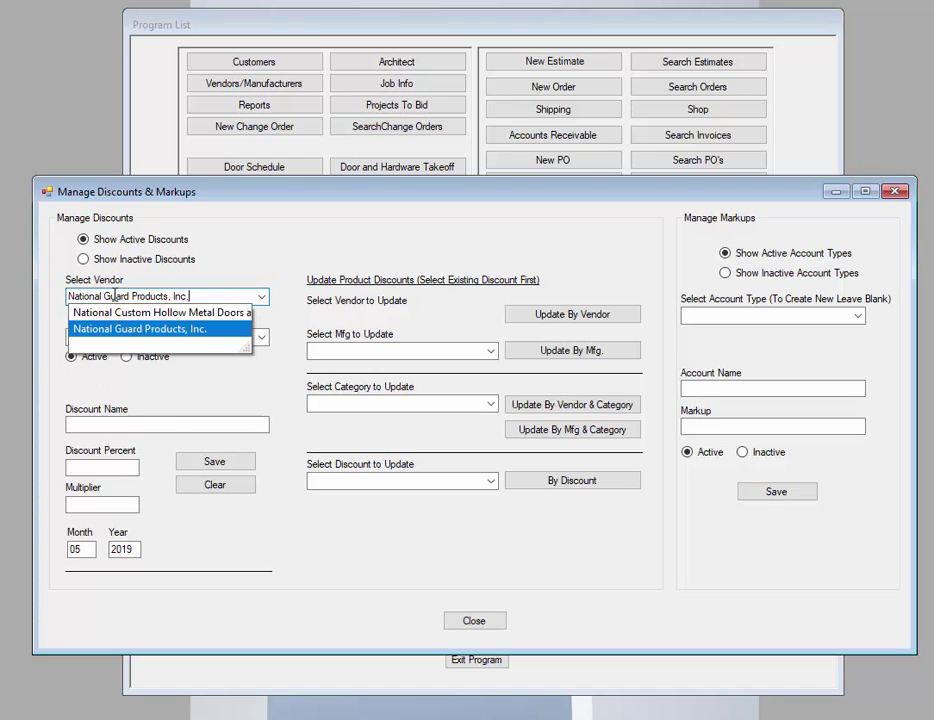
pyautogui.press('Return')
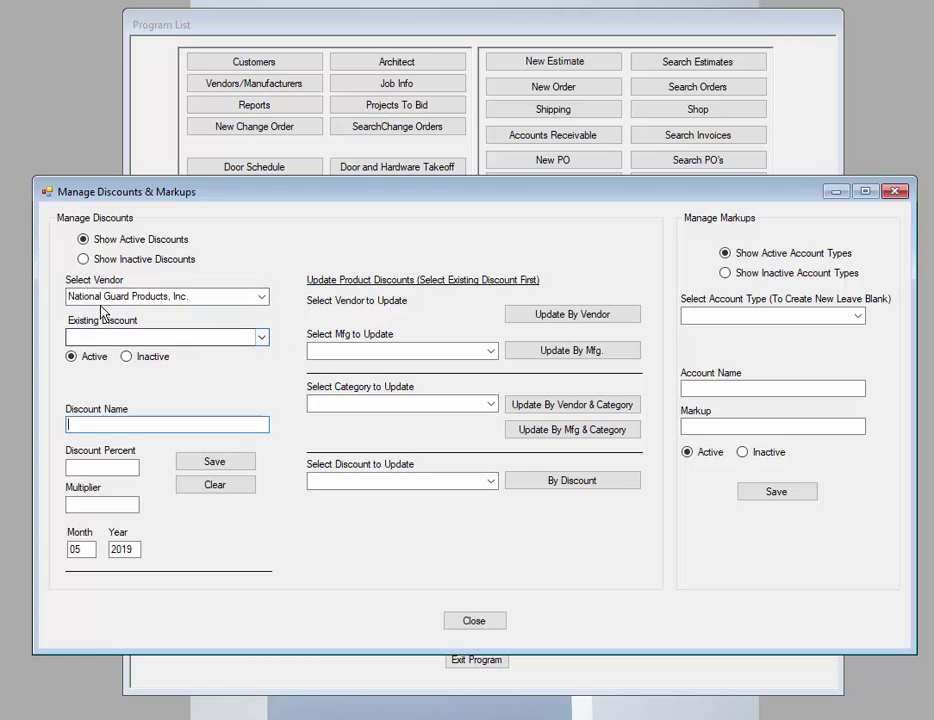
pyautogui.click(262, 339)
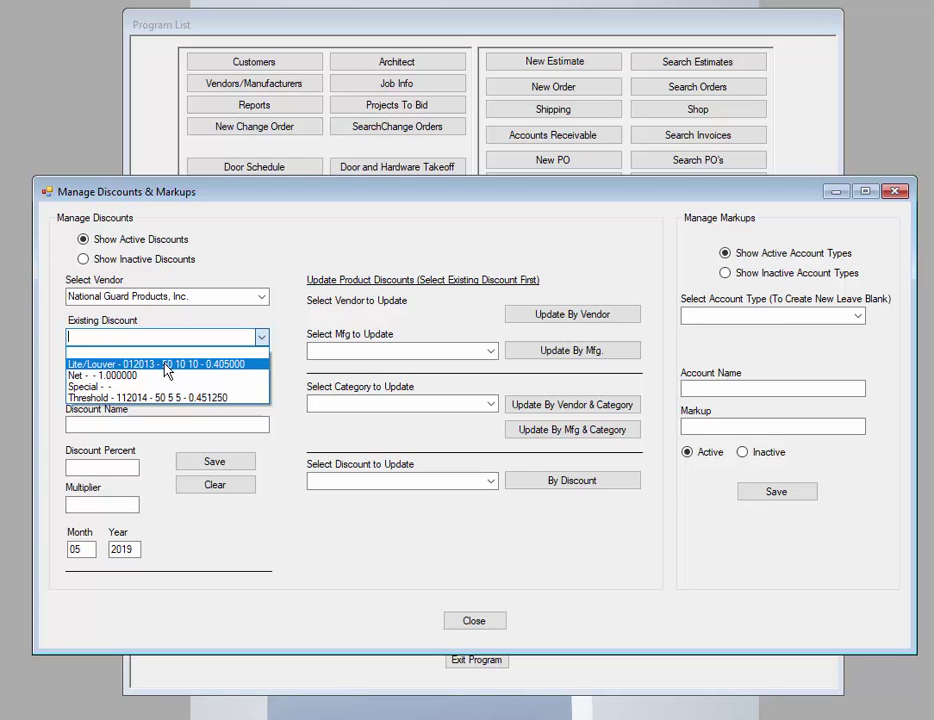
pyautogui.click(160, 366)
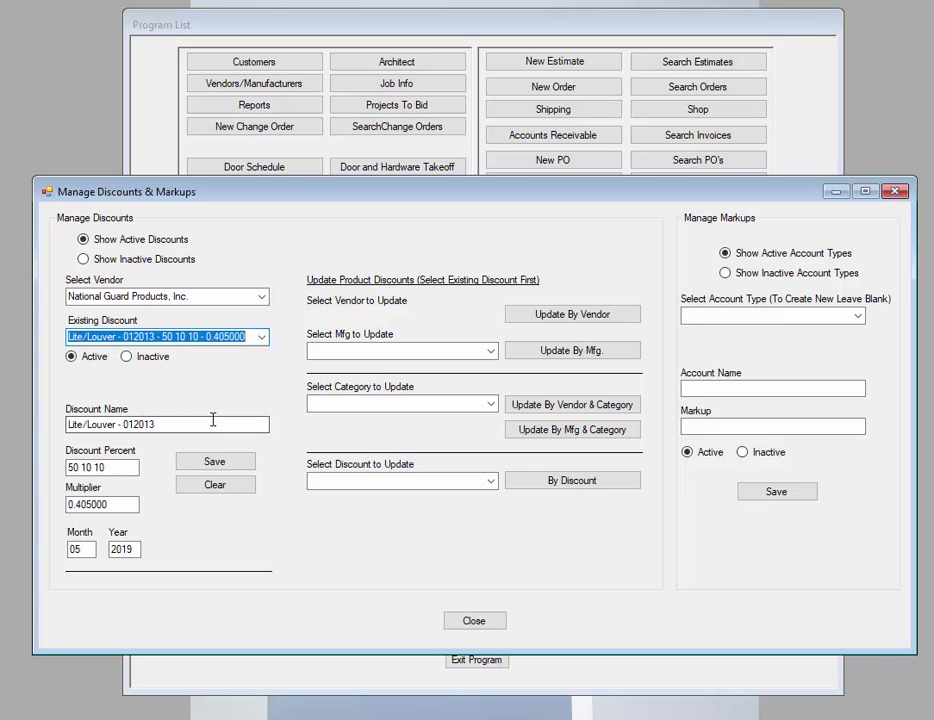
# Change the loaded discount's percent to 50 5 and its multiplier to 0.475.
pyautogui.moveTo(118, 470); pyautogui.dragTo(18, 464)
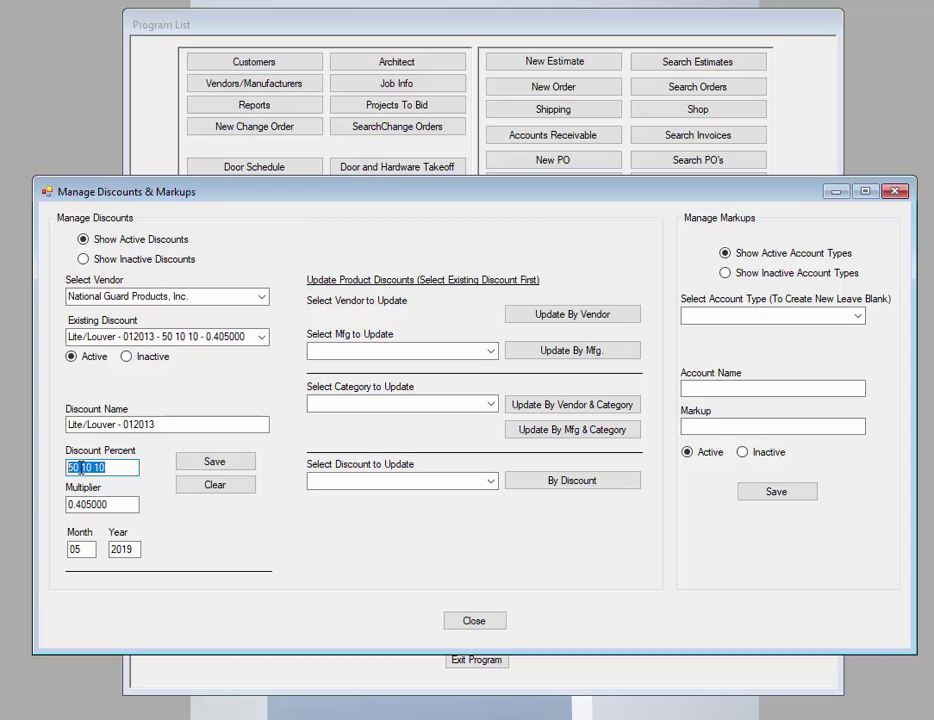
pyautogui.click(122, 468)
pyautogui.moveTo(109, 468); pyautogui.dragTo(42, 468)
pyautogui.write('50 5')
pyautogui.doubleClick(127, 502)
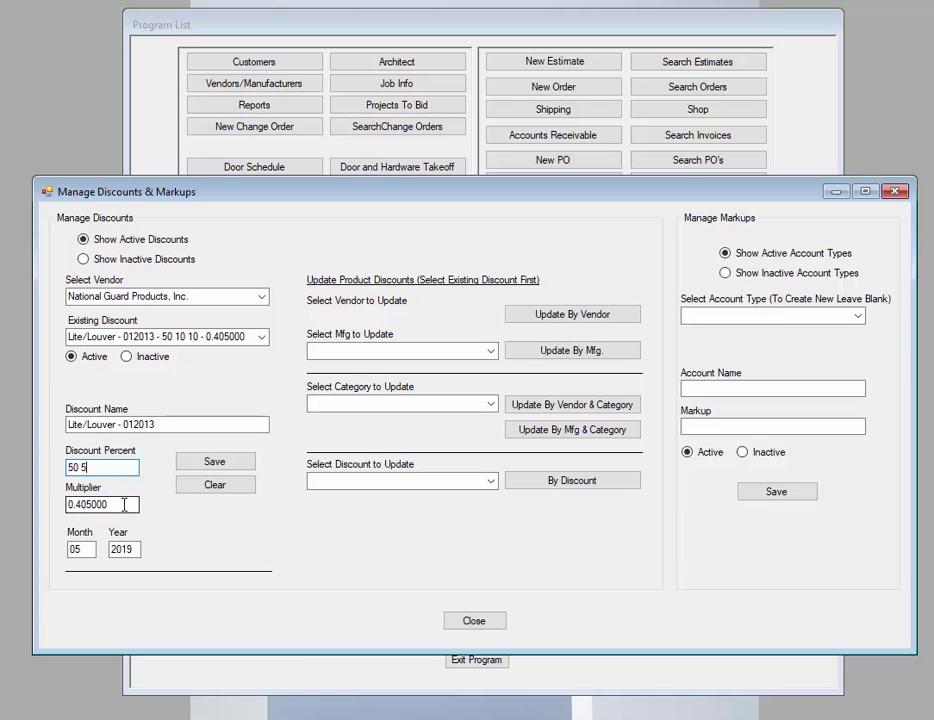
pyautogui.write('0.475')
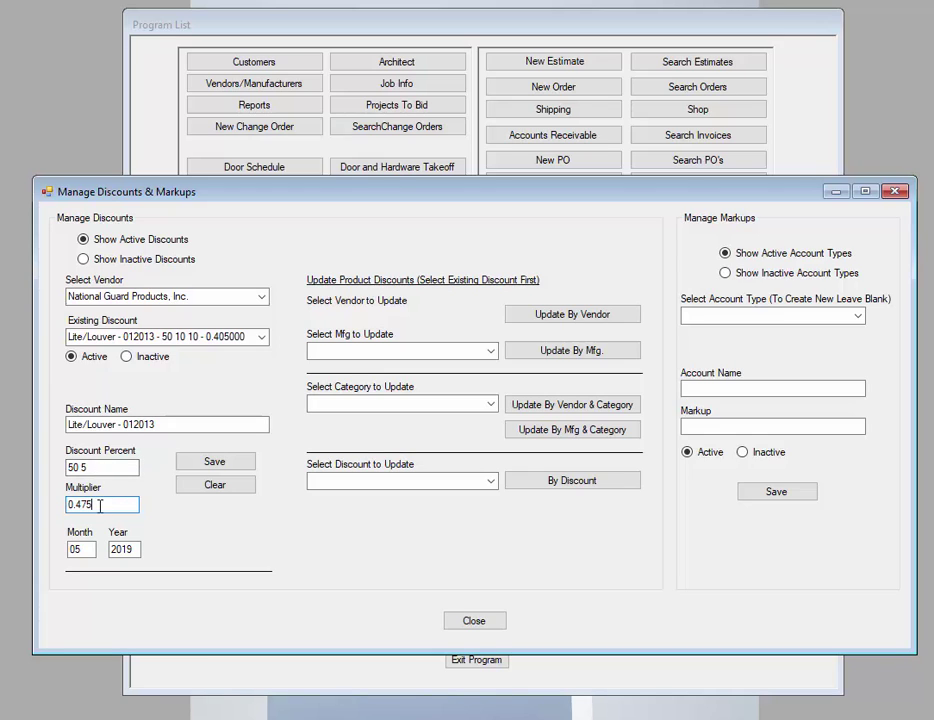
# Clear the Lite/Louver - 012013 discount percent and set its multiplier to .5.
pyautogui.click(98, 476)
pyautogui.moveTo(100, 476); pyautogui.dragTo(33, 475)
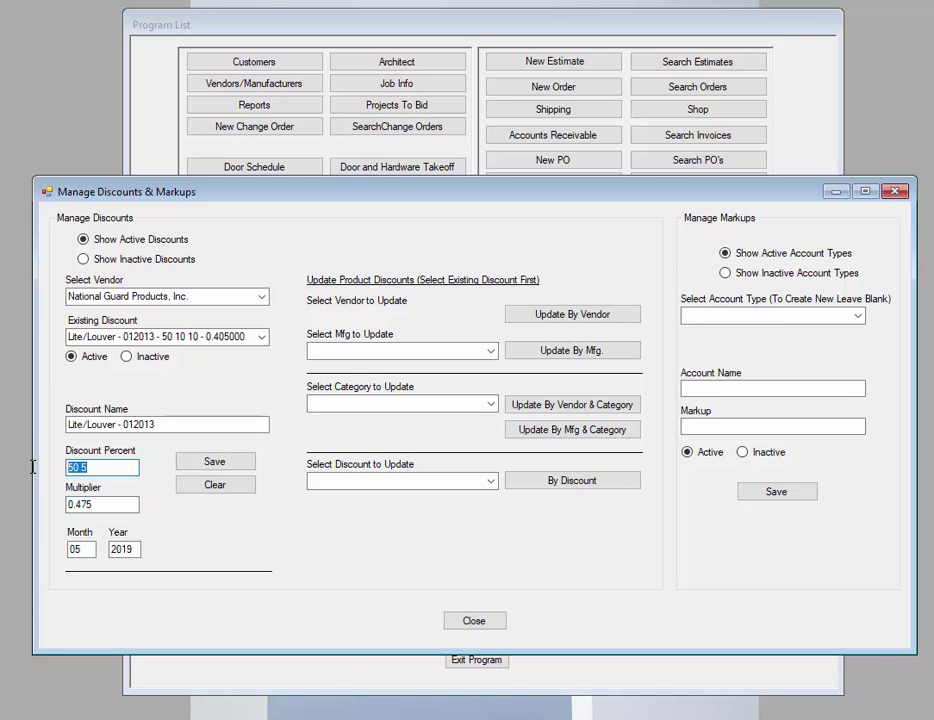
pyautogui.press('BackSpace')
pyautogui.click(108, 504)
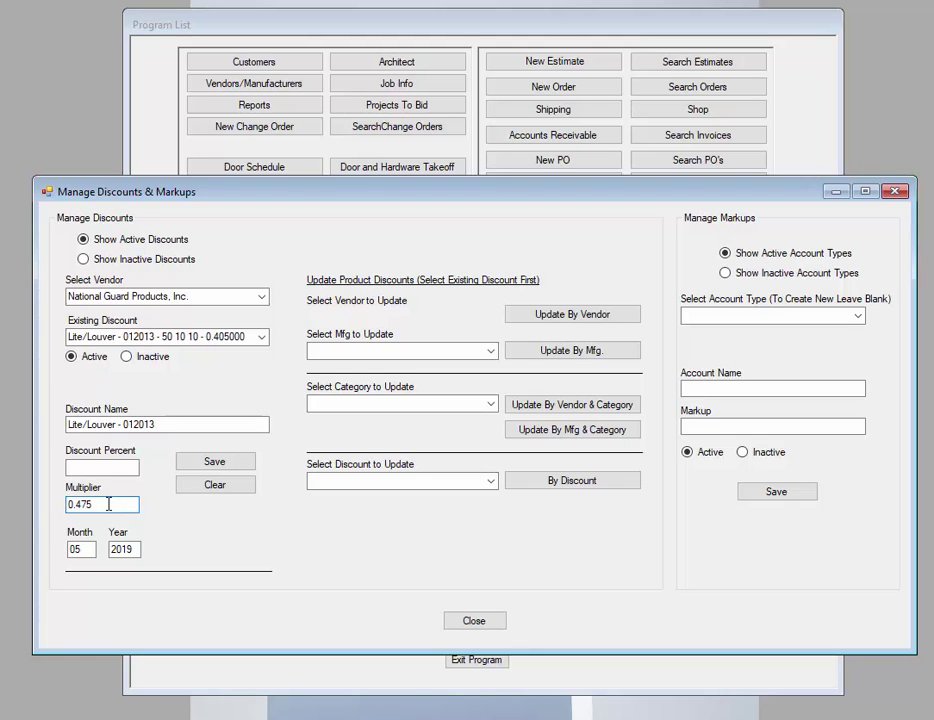
pyautogui.moveTo(108, 504); pyautogui.dragTo(8, 505)
pyautogui.press('BackSpace')
pyautogui.write('.5')
pyautogui.click(119, 472)
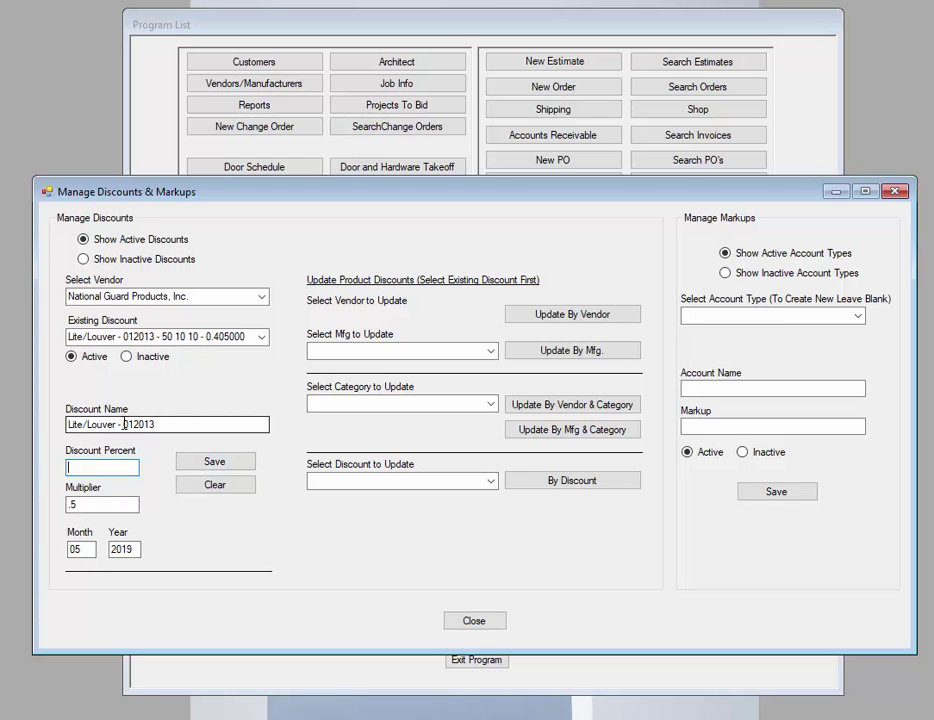
# Save the edited Lite/Louver - 012013 discount and reselect it among the vendor's existing discounts.
pyautogui.click(214, 466)
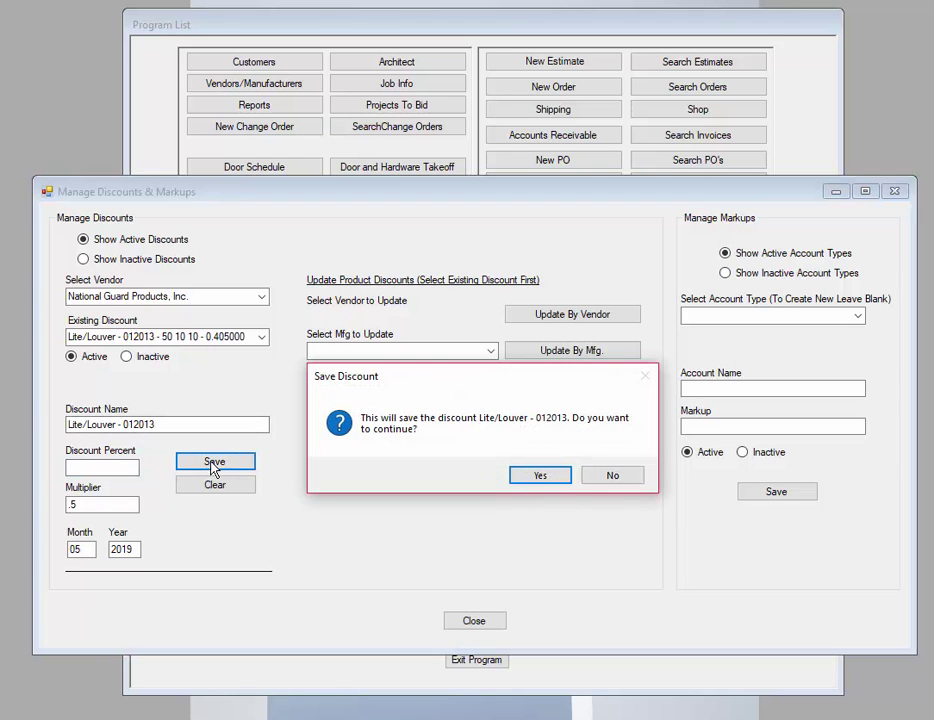
pyautogui.click(540, 477)
pyautogui.click(538, 477)
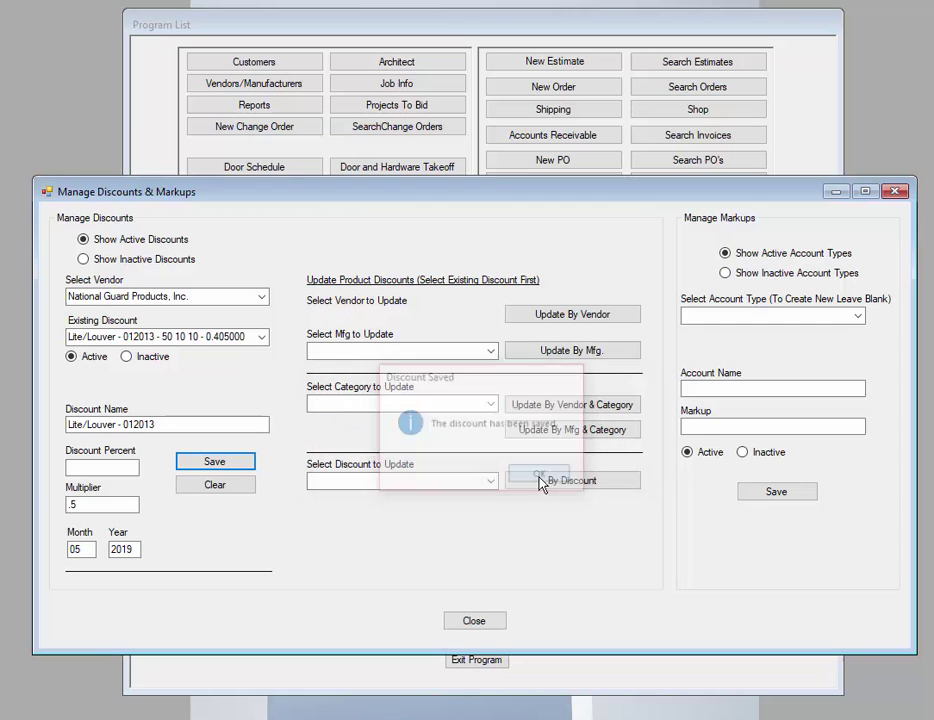
pyautogui.click(262, 339)
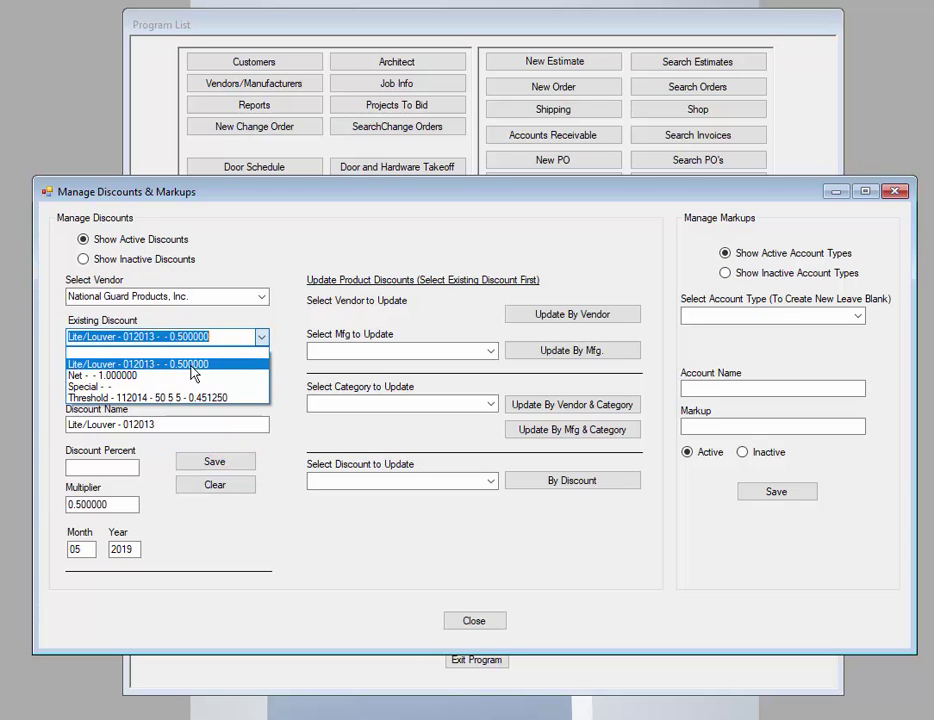
pyautogui.click(193, 370)
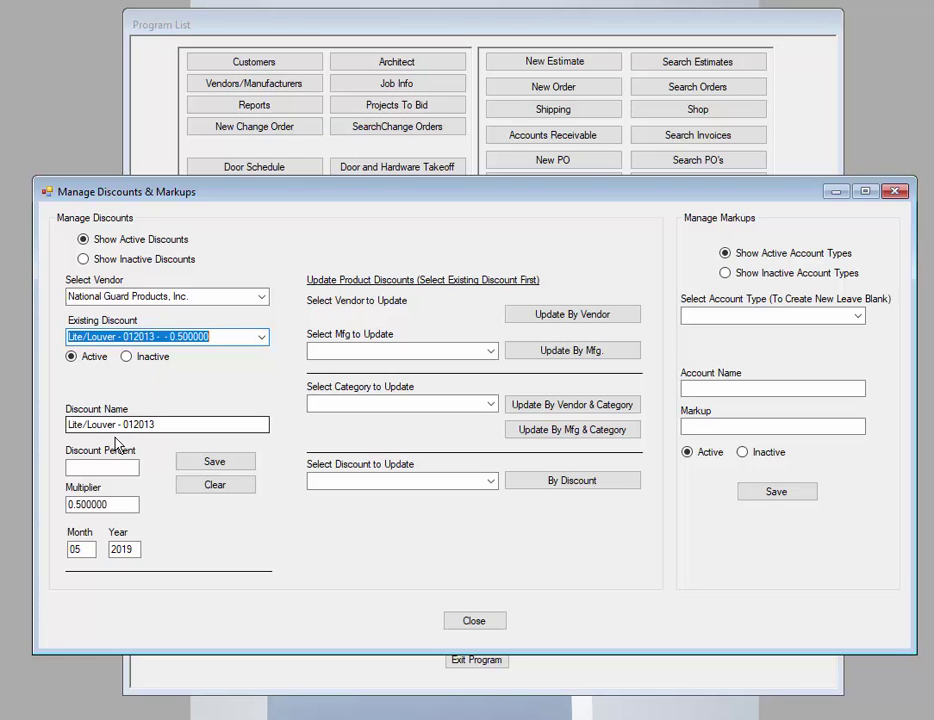
# With no existing discount selected, create and save a discount named Lite/Louver with percent 50 10 10 and multiplier 0.405.
pyautogui.click(263, 340)
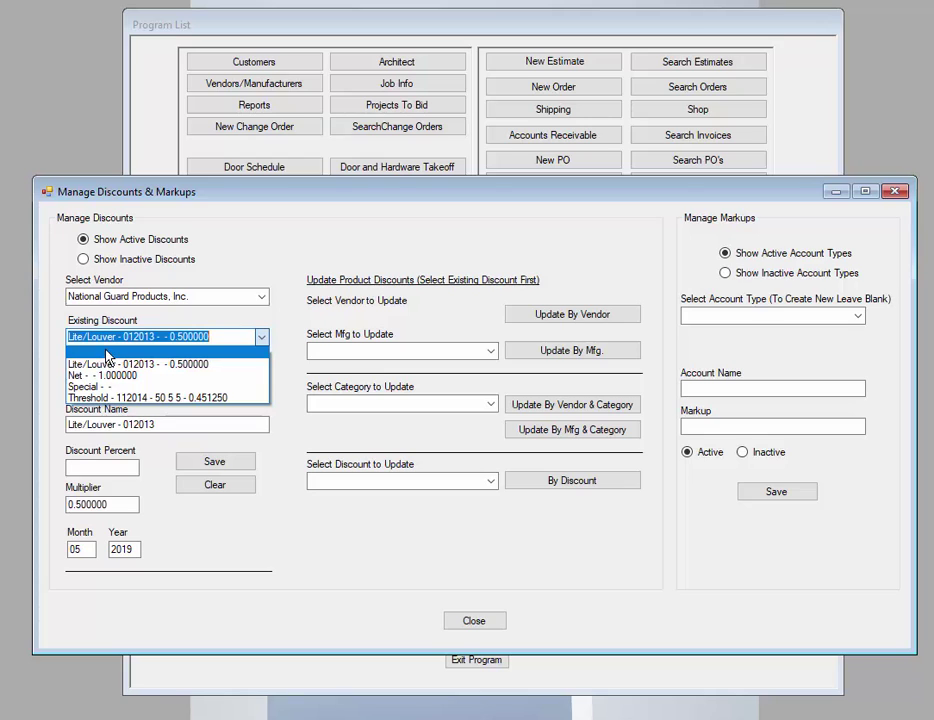
pyautogui.click(106, 353)
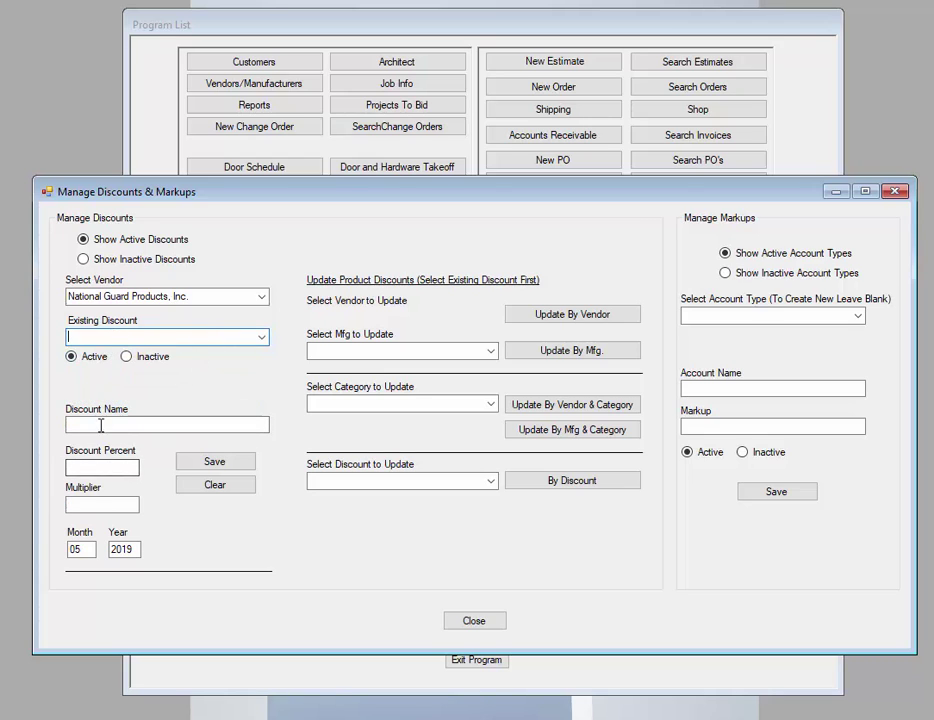
pyautogui.click(262, 339)
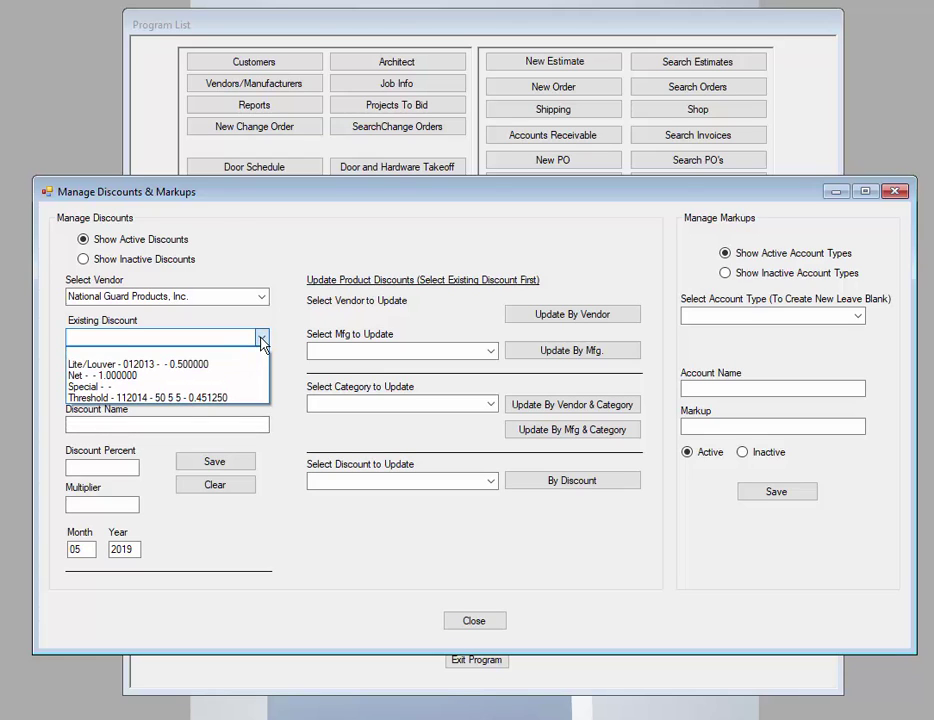
pyautogui.click(262, 342)
pyautogui.click(122, 425)
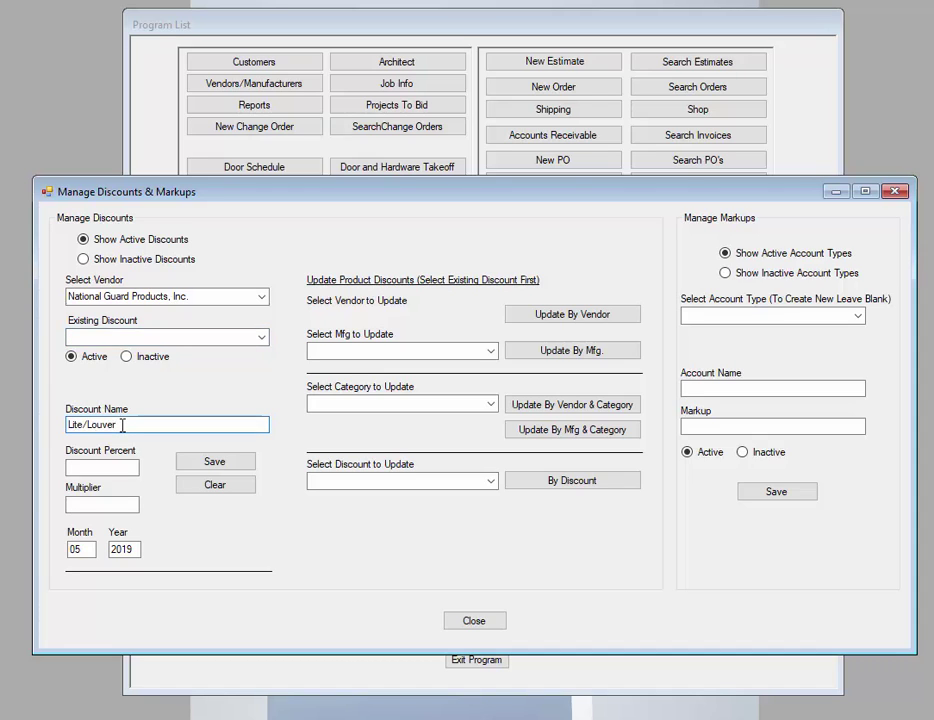
pyautogui.click(108, 467)
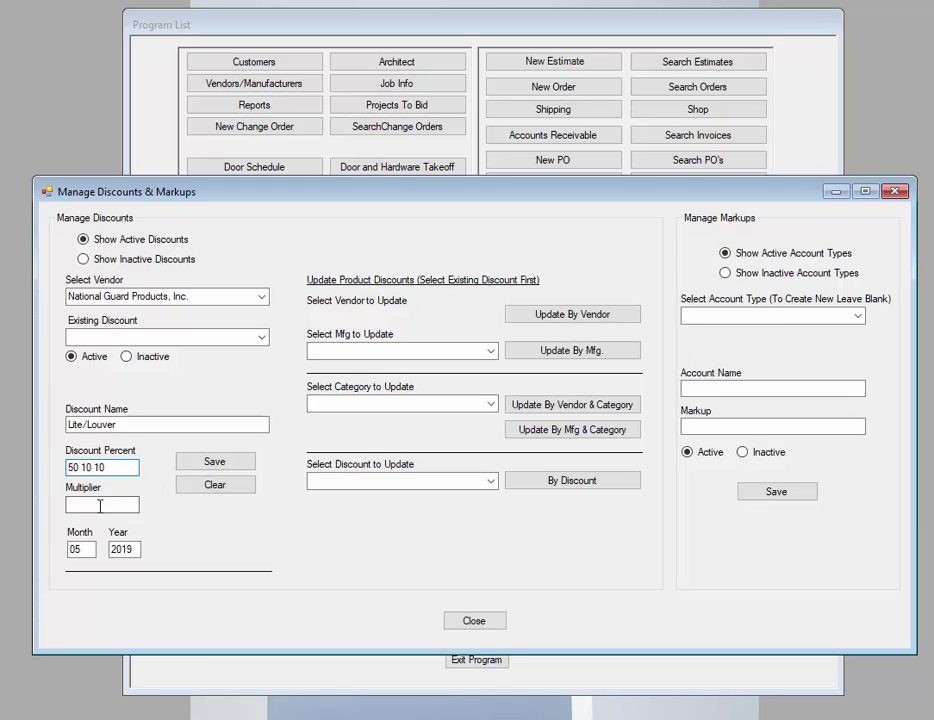
pyautogui.press('Tab')
pyautogui.click(218, 466)
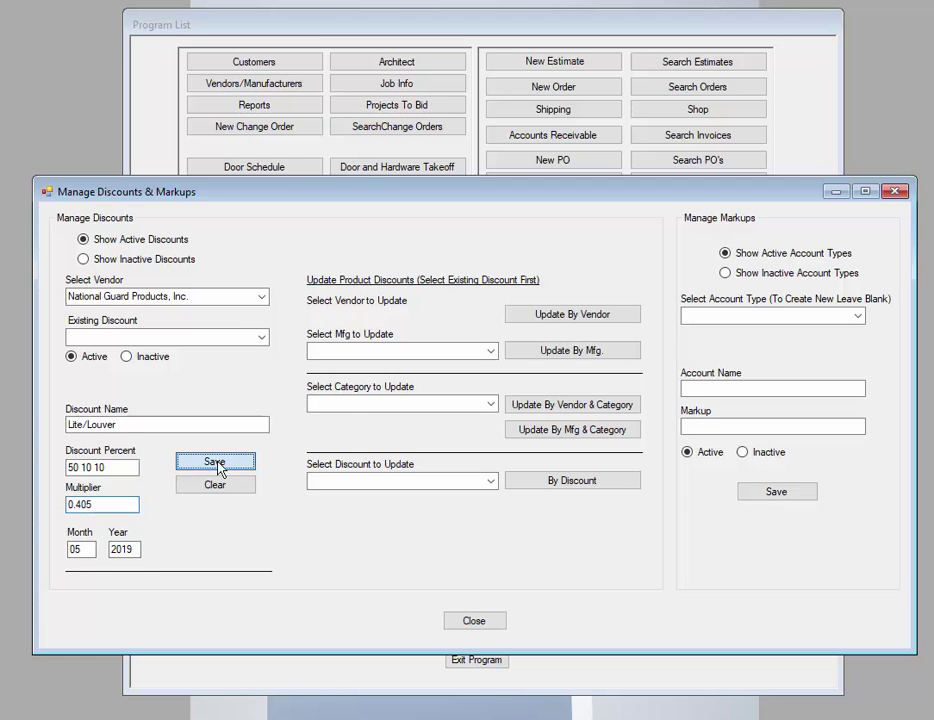
pyautogui.click(541, 478)
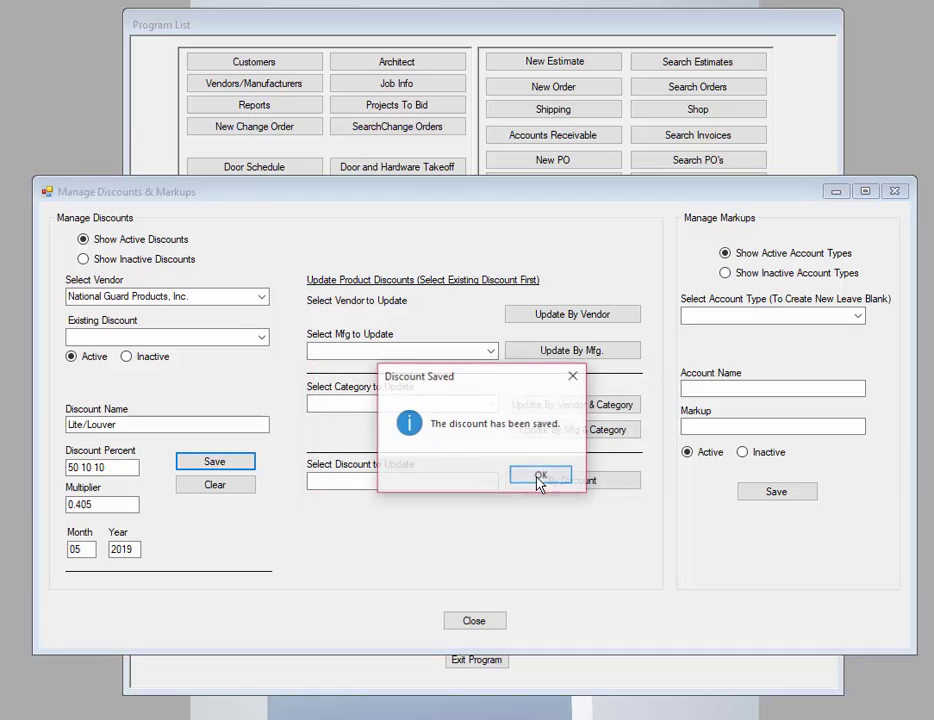
pyautogui.click(540, 533)
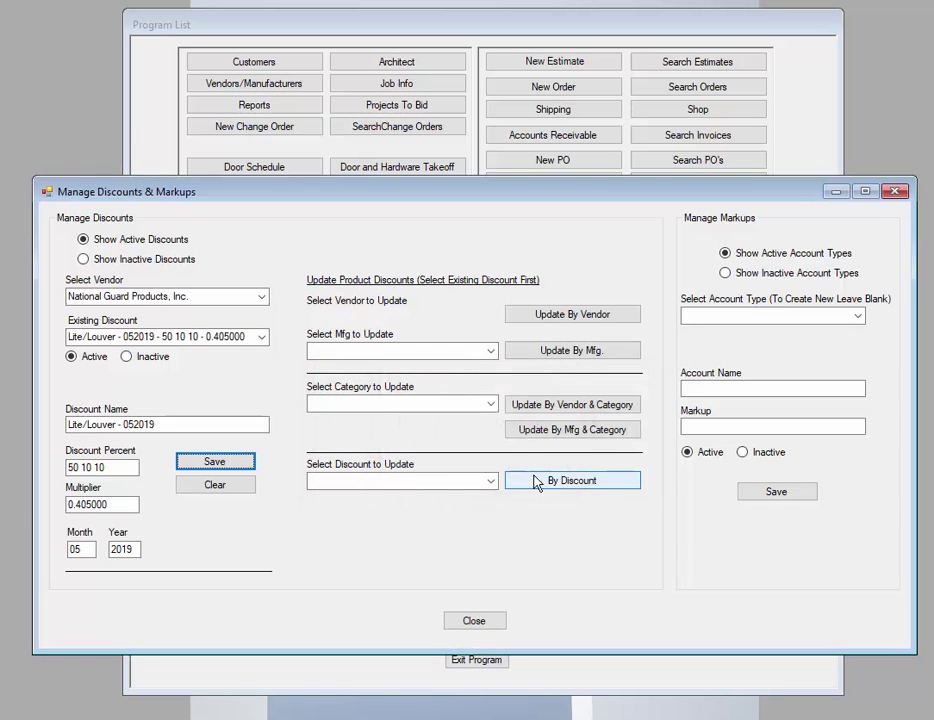
# Mark the existing Lite/Louver - 012013 discount as inactive and save it.
pyautogui.click(261, 337)
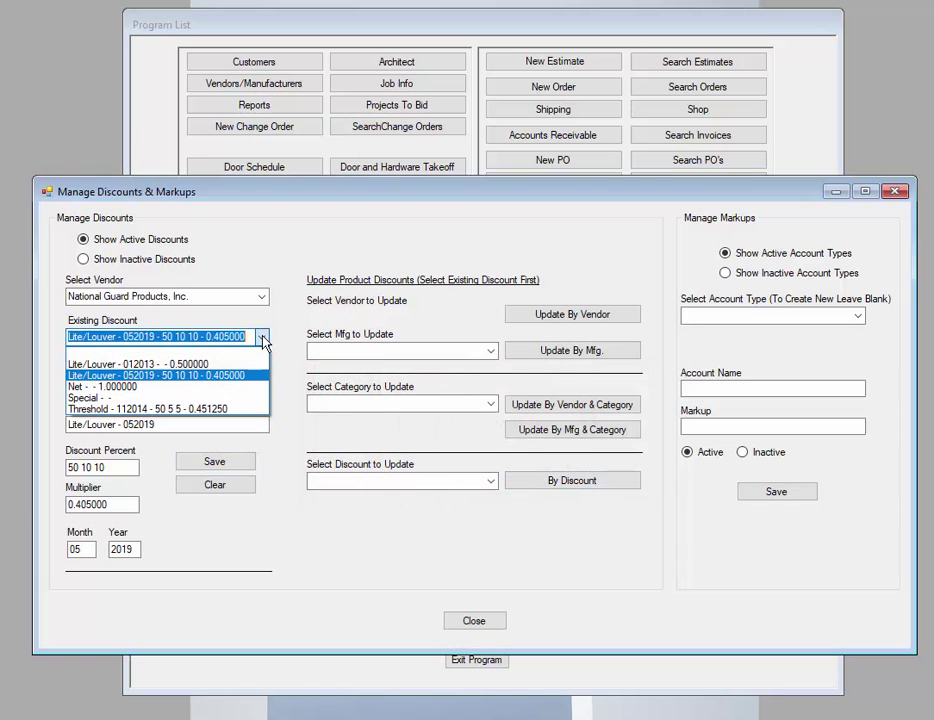
pyautogui.click(146, 372)
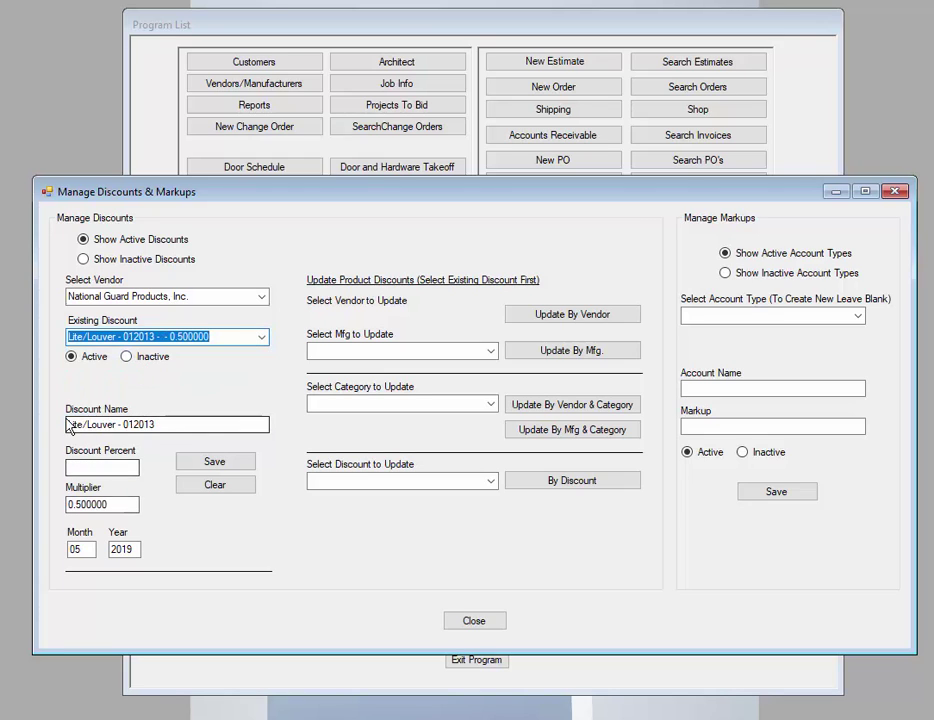
pyautogui.click(127, 360)
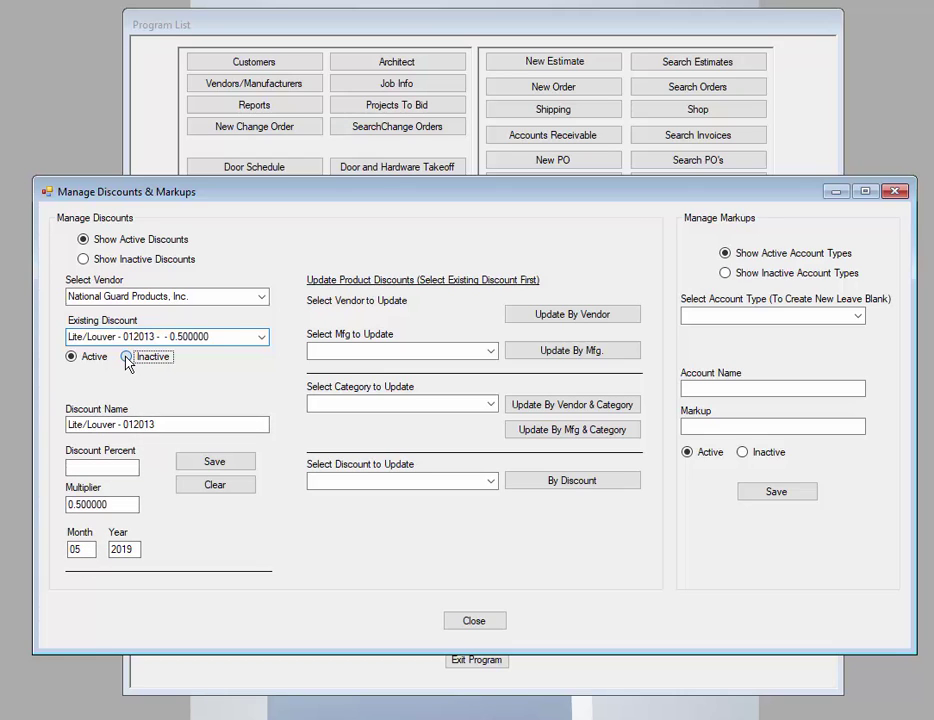
pyautogui.click(224, 466)
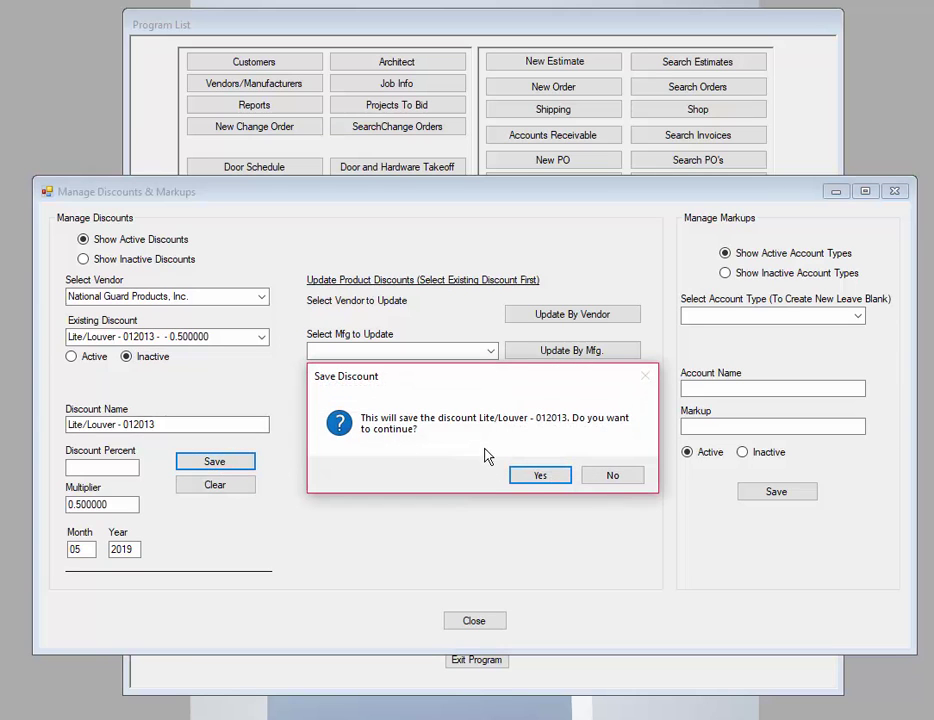
pyautogui.click(560, 482)
pyautogui.click(541, 476)
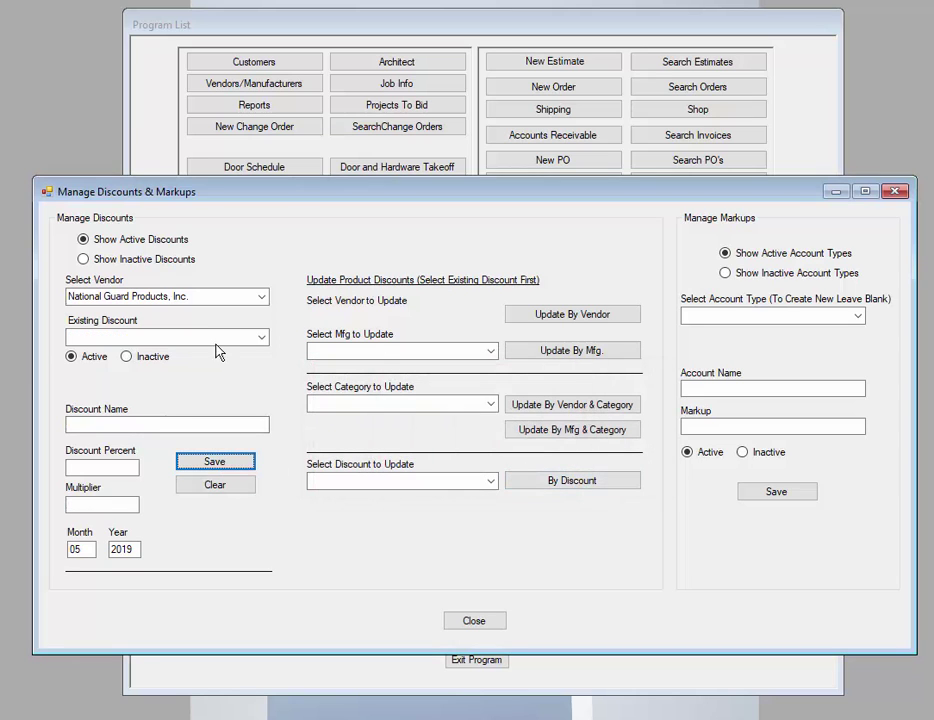
# Review the vendor's active discounts, switch to the inactive ones, and load the Lite/Louver - 012013 discount.
pyautogui.click(262, 338)
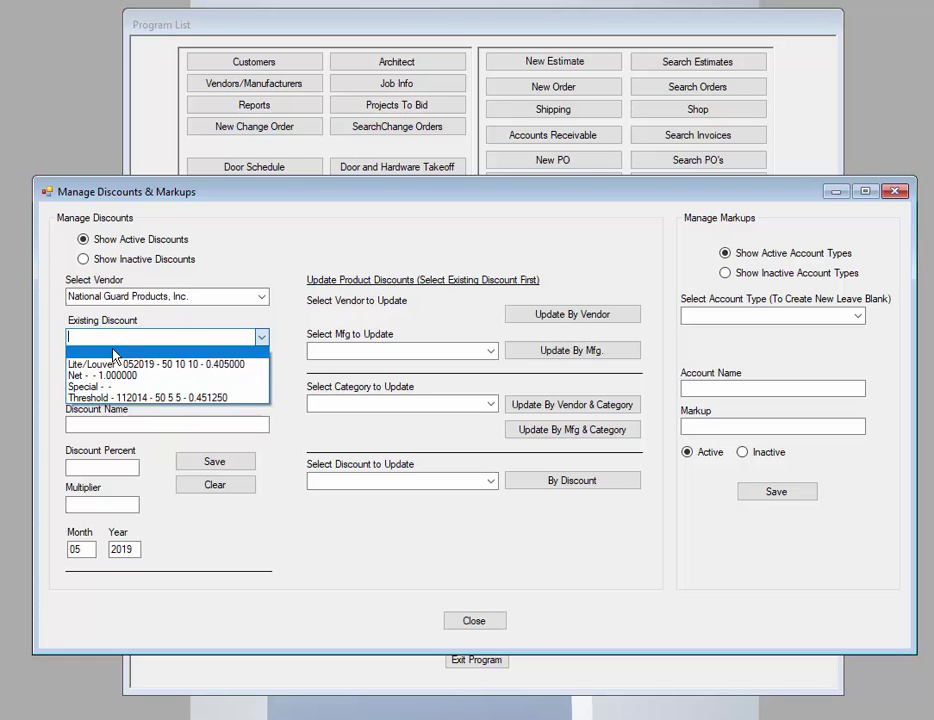
pyautogui.click(285, 374)
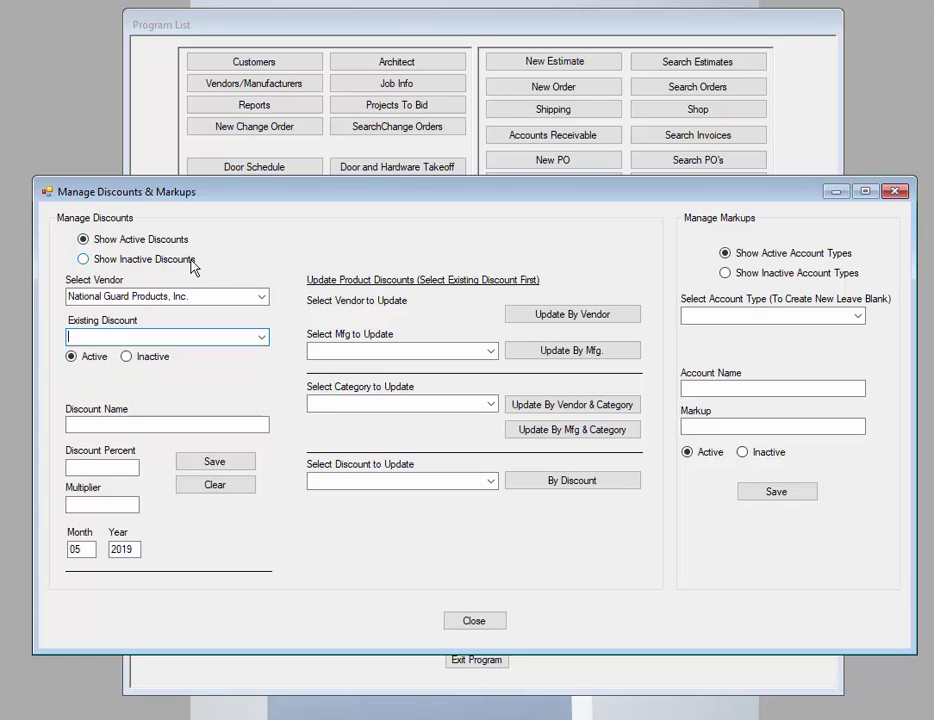
pyautogui.click(84, 260)
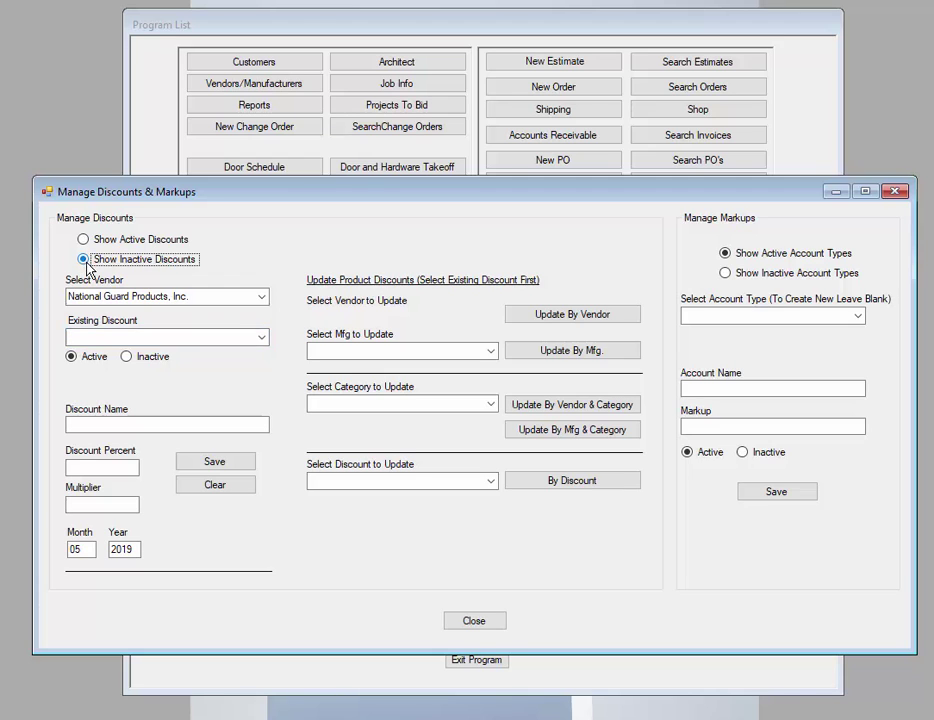
pyautogui.click(262, 338)
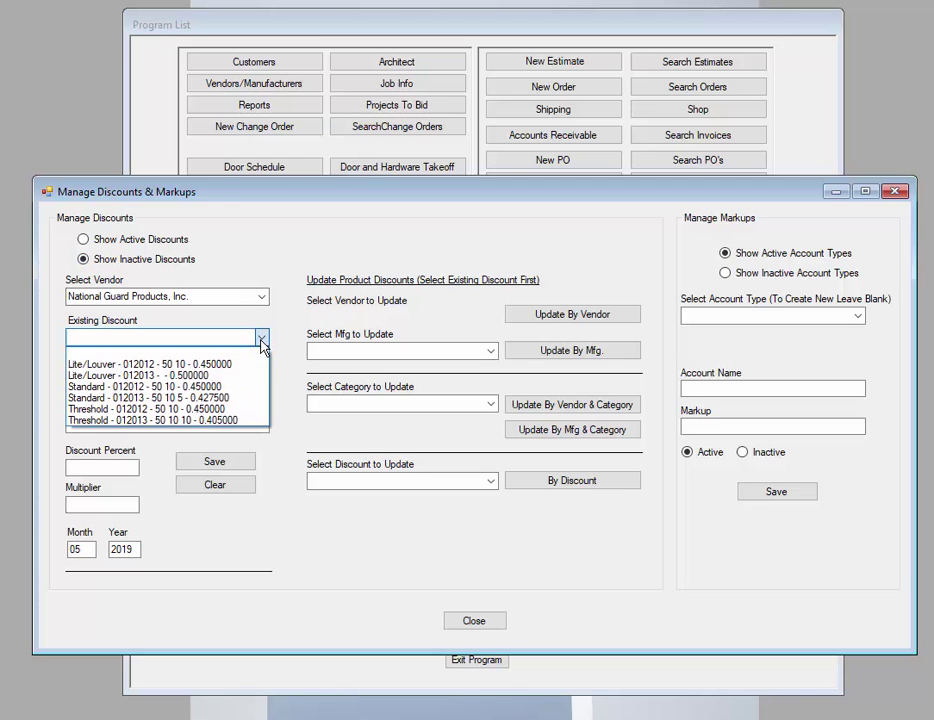
pyautogui.click(145, 381)
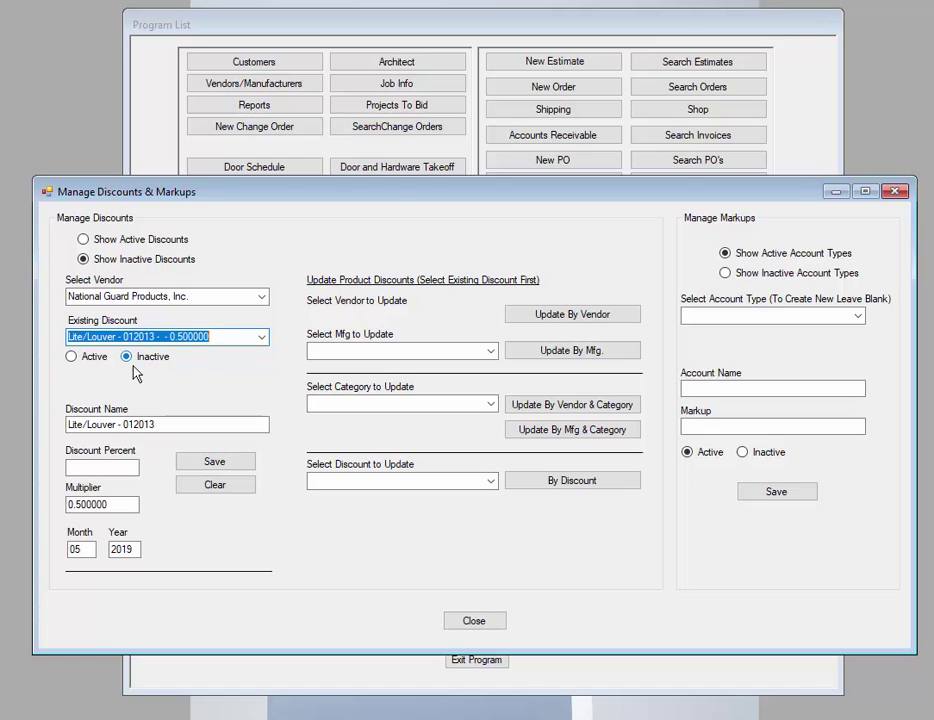
# Mark the Lite/Louver - 012013 discount as active, save it, and check the vendor's inactive discounts.
pyautogui.click(71, 357)
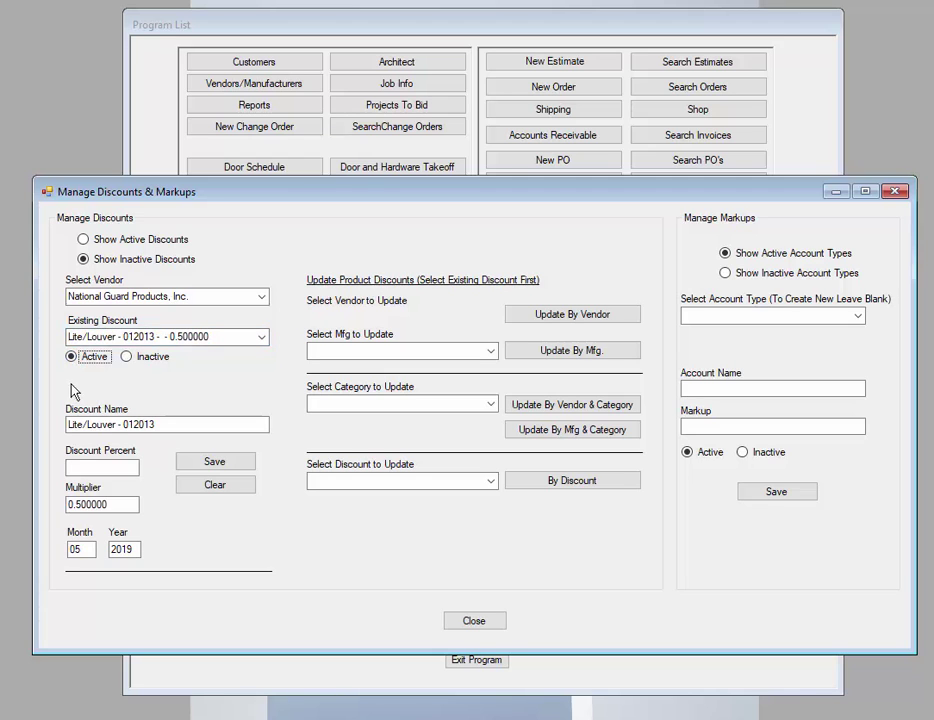
pyautogui.click(215, 461)
pyautogui.click(537, 476)
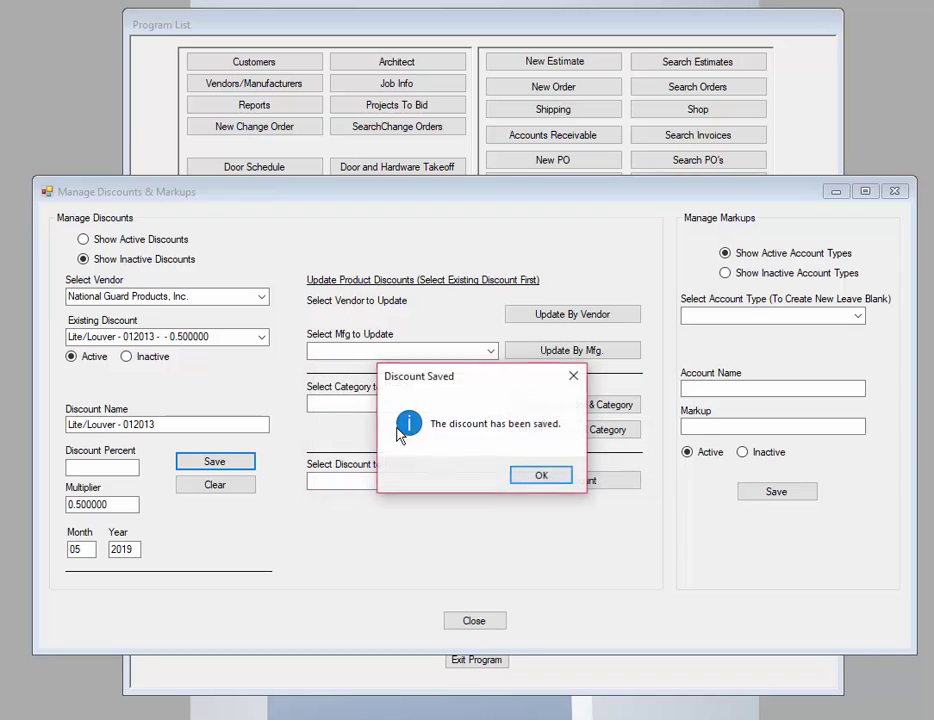
pyautogui.click(537, 476)
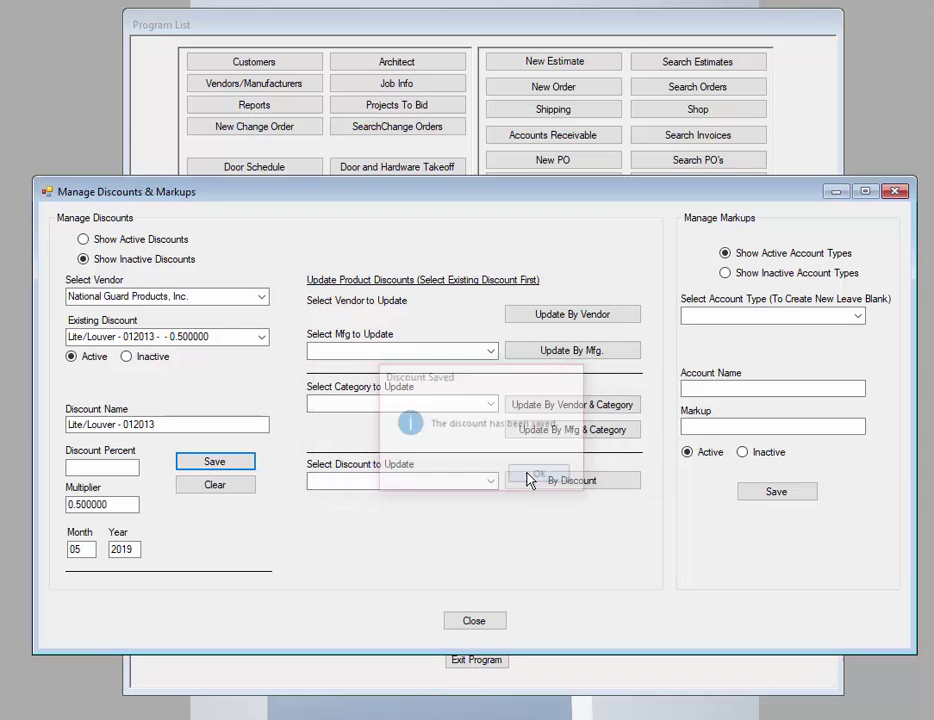
pyautogui.click(262, 339)
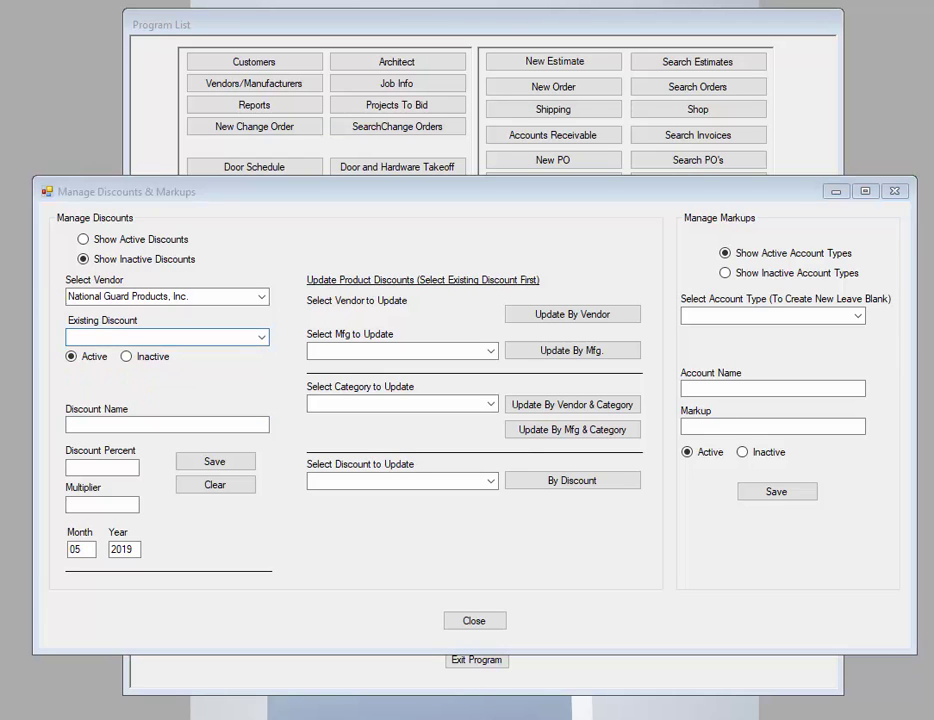
pyautogui.click(263, 340)
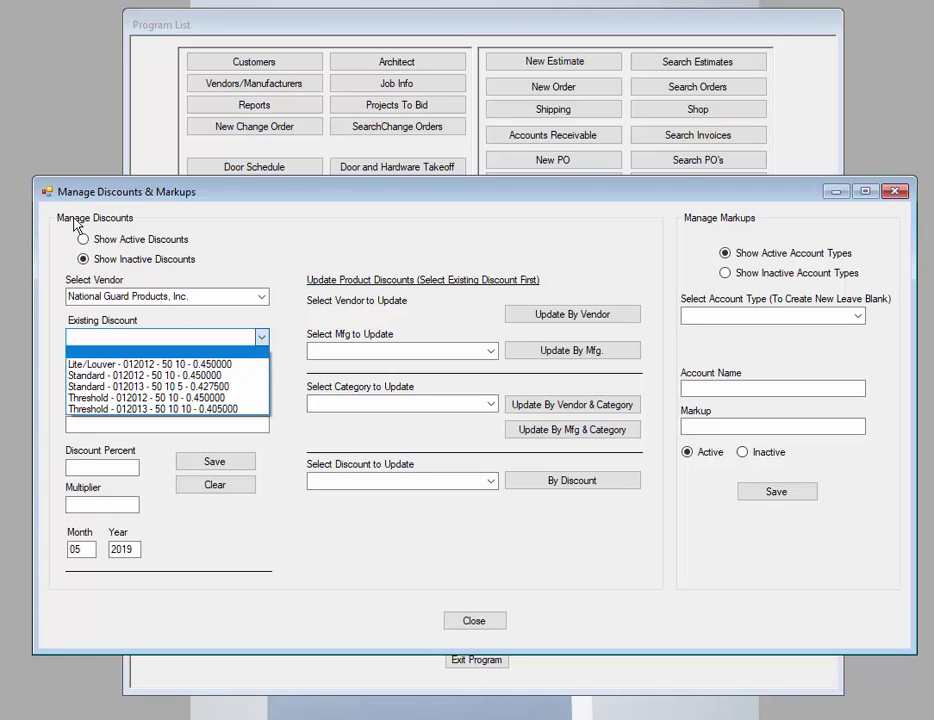
# Switch to the active discounts, mark Lite/Louver - 012013 as inactive, and save the change.
pyautogui.click(92, 246)
pyautogui.click(84, 241)
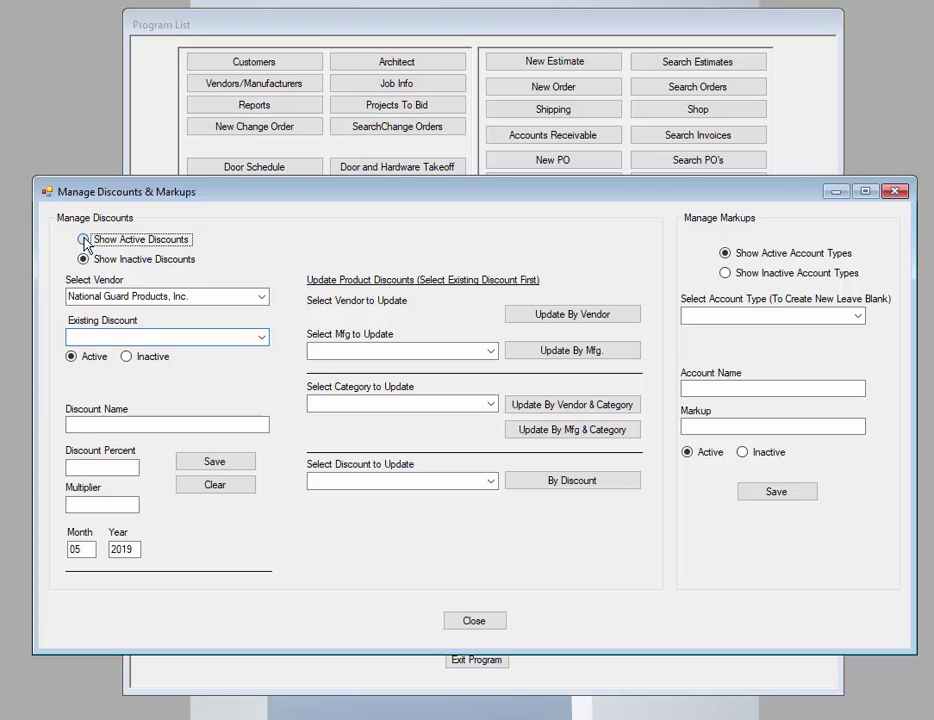
pyautogui.click(261, 341)
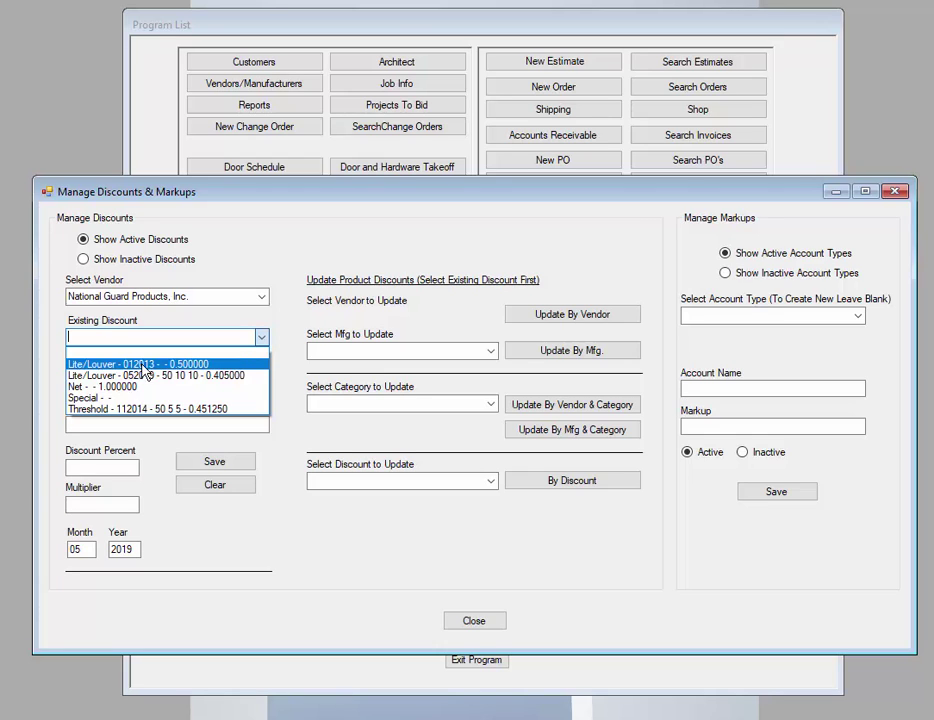
pyautogui.click(139, 365)
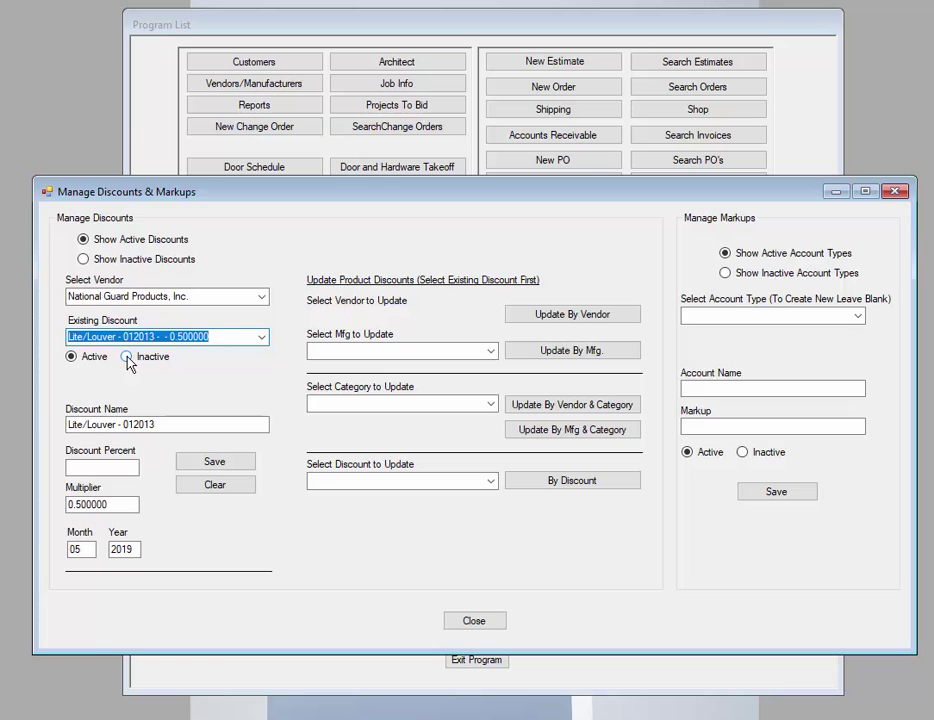
pyautogui.click(126, 357)
pyautogui.click(222, 464)
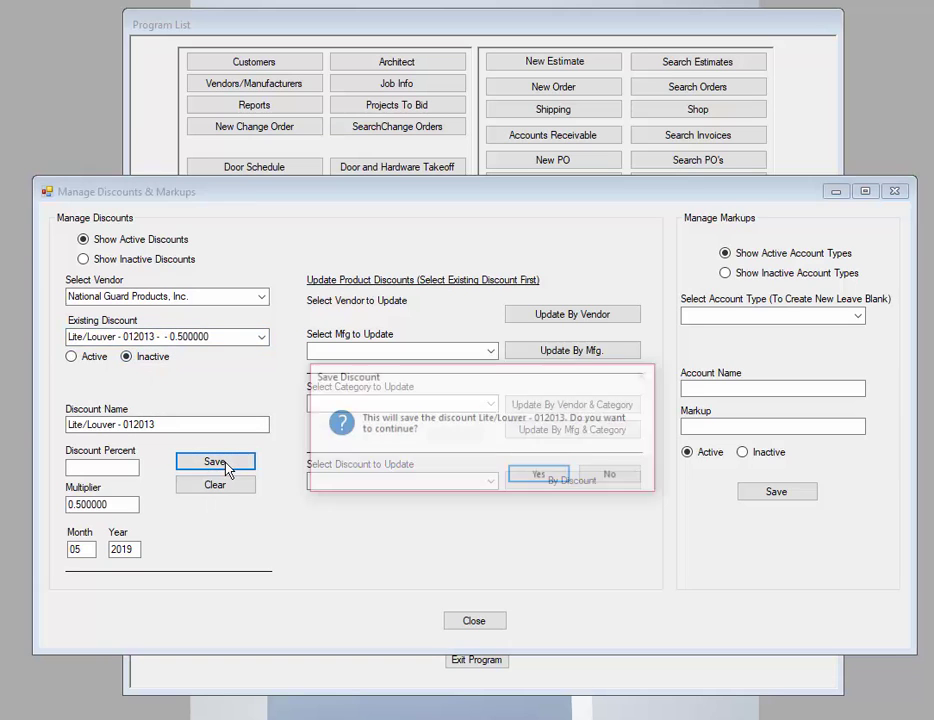
pyautogui.click(551, 538)
pyautogui.click(549, 538)
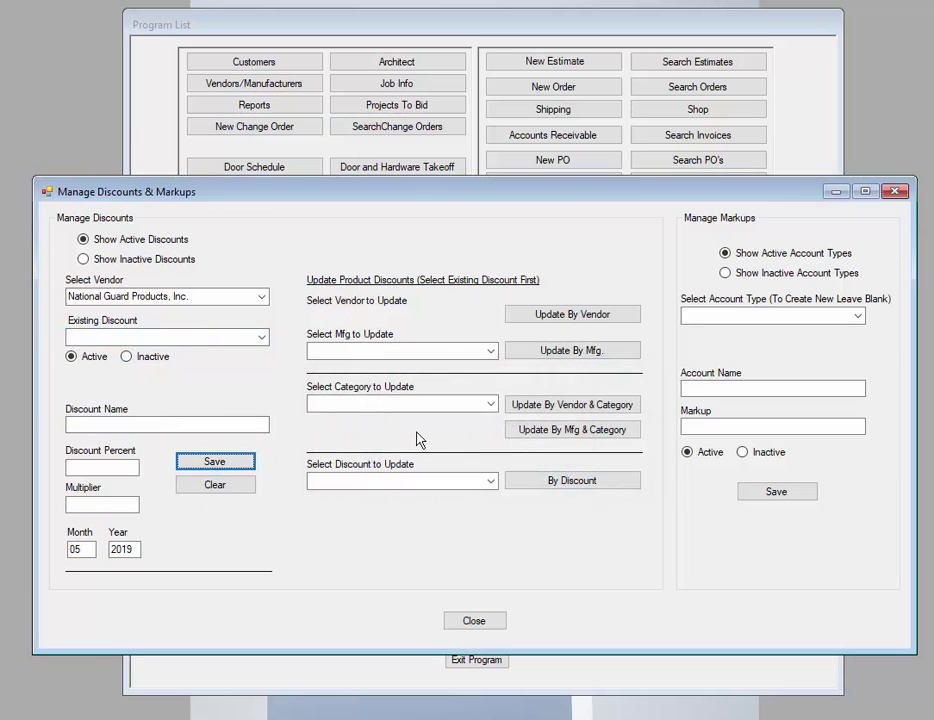
# Review the vendor's active discounts, load Lite/Louver - 052019, and look through the categories offered for product updates.
pyautogui.click(262, 338)
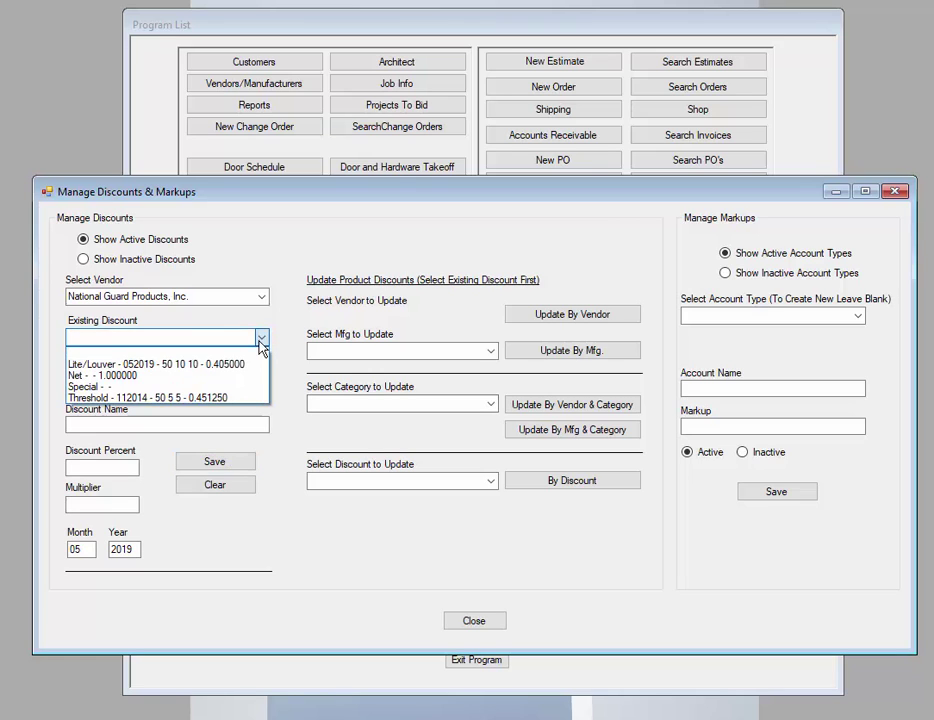
pyautogui.click(285, 455)
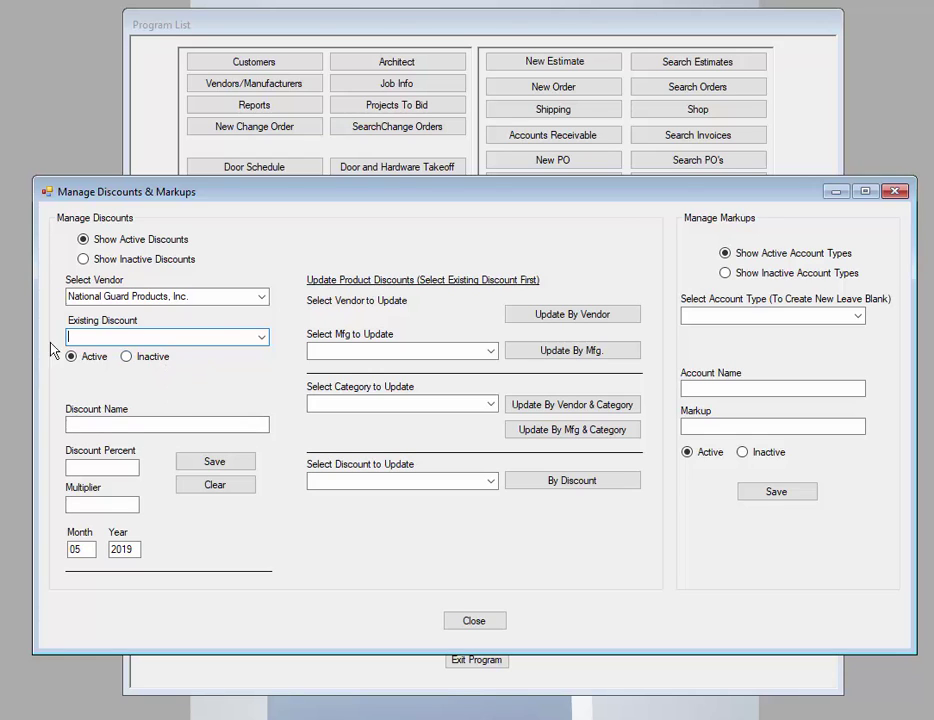
pyautogui.click(261, 338)
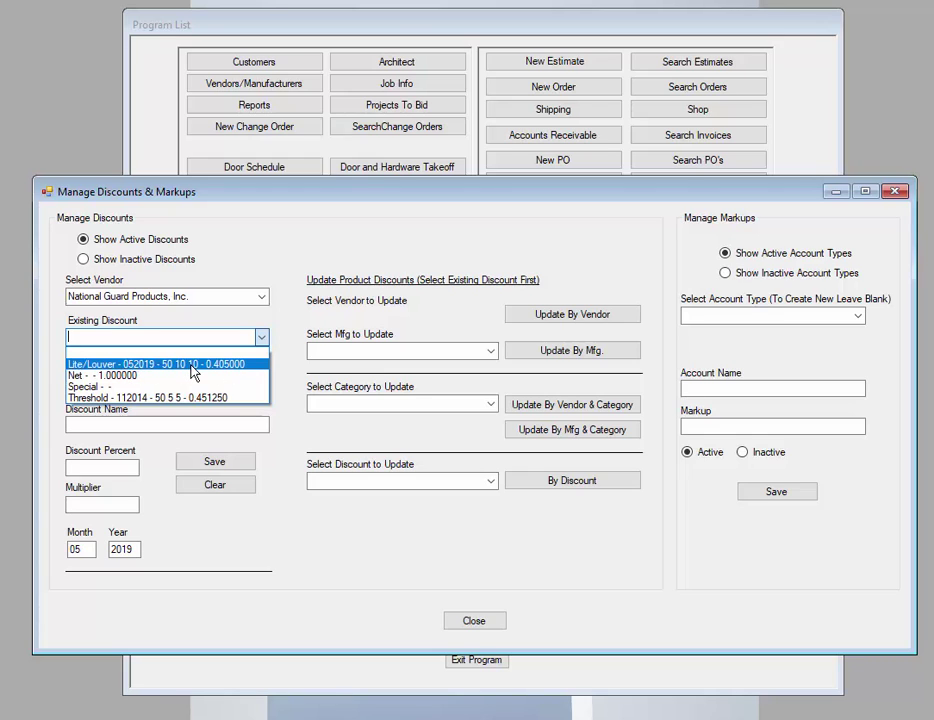
pyautogui.click(291, 386)
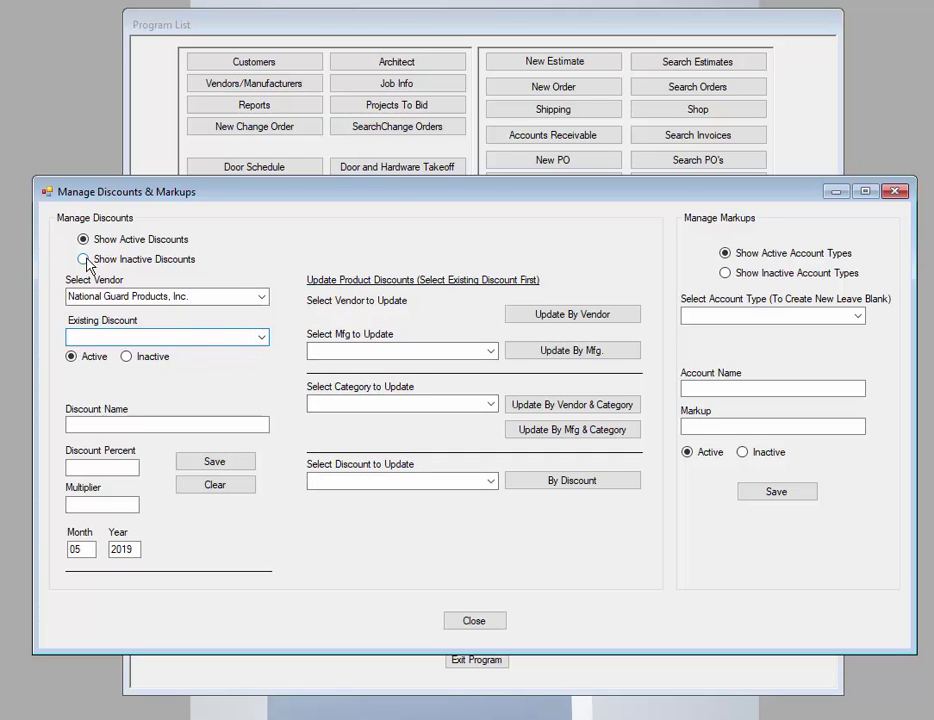
pyautogui.click(262, 339)
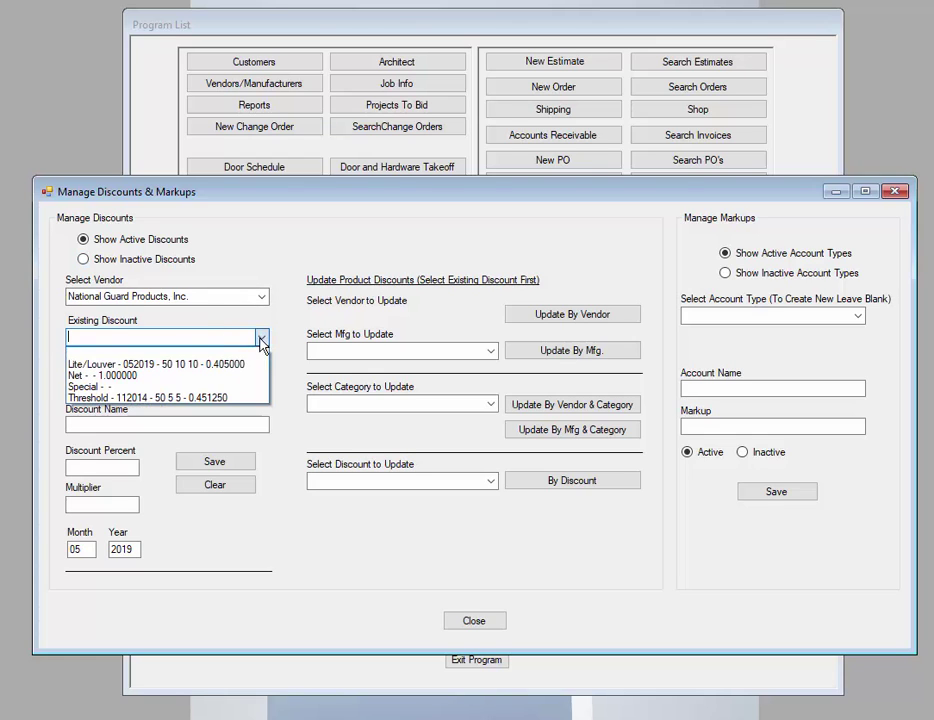
pyautogui.click(128, 366)
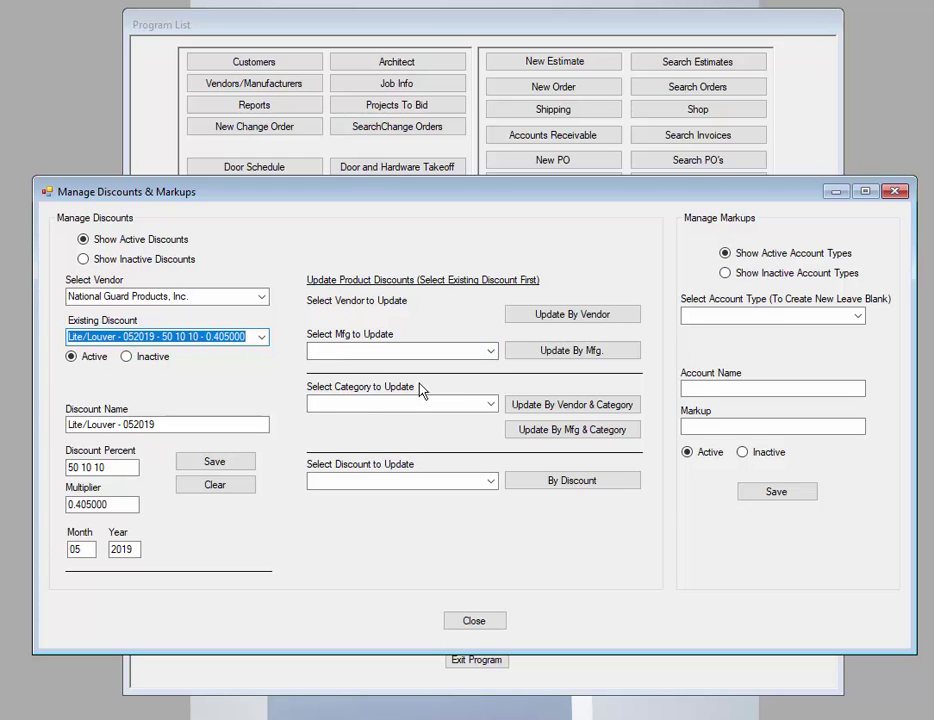
pyautogui.click(490, 405)
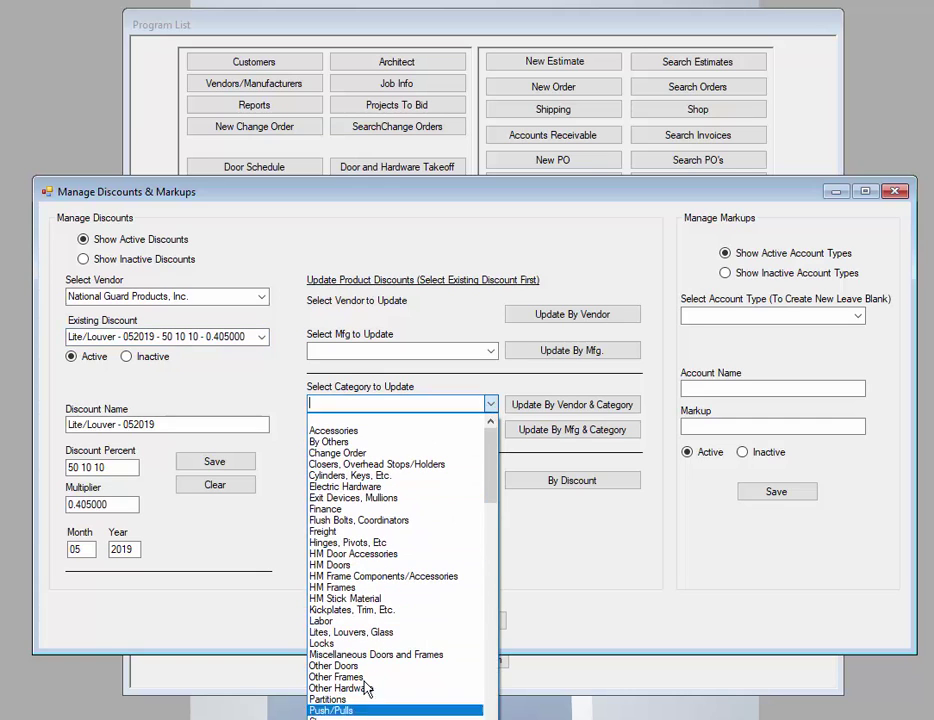
pyautogui.click(452, 402)
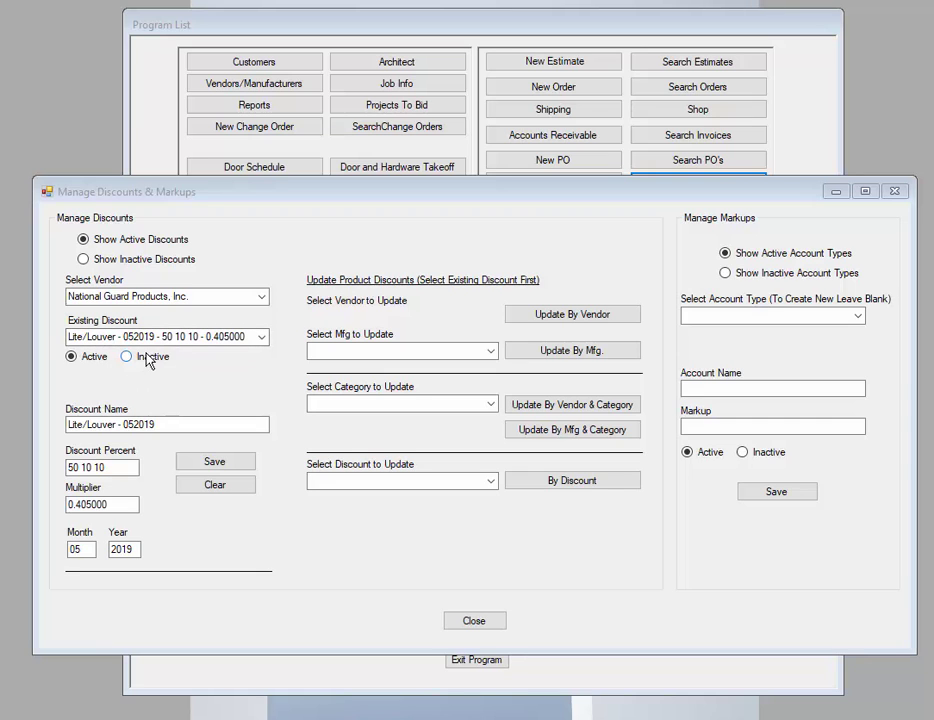
# Open Add/Edit Products from the Program List and choose National Guard Products, Inc. as the vendor.
pyautogui.click(709, 25)
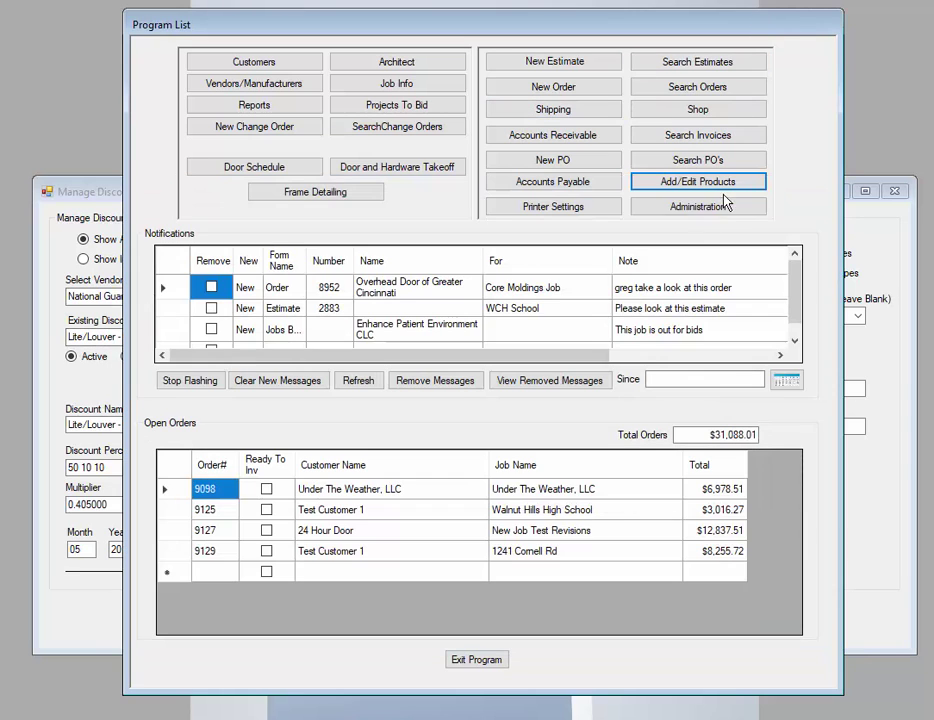
pyautogui.click(698, 188)
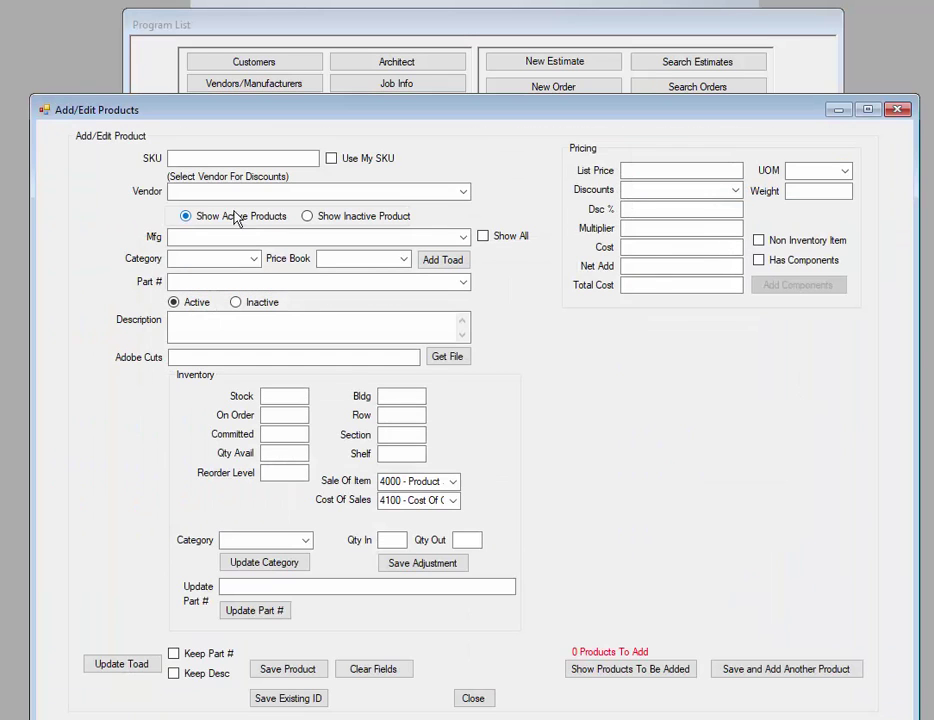
pyautogui.click(195, 191)
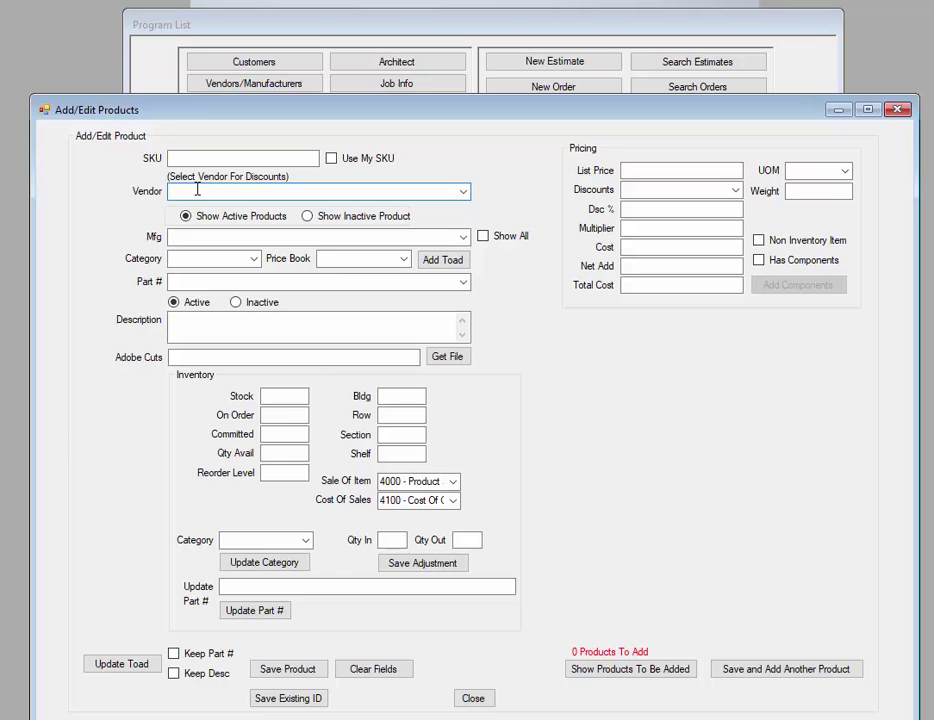
pyautogui.write('natio')
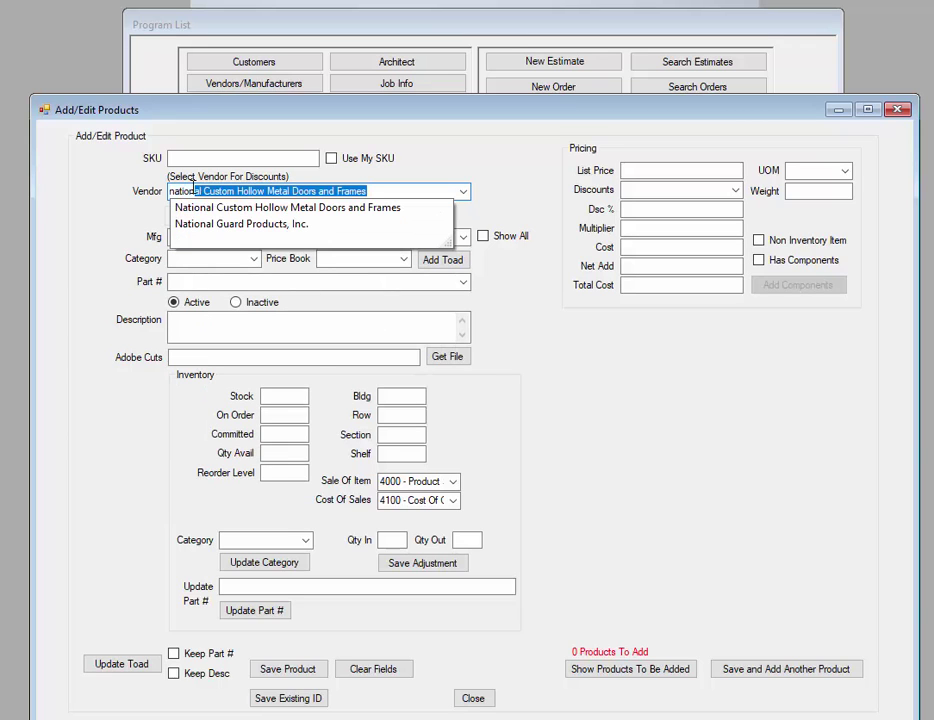
pyautogui.write('n')
pyautogui.click(222, 229)
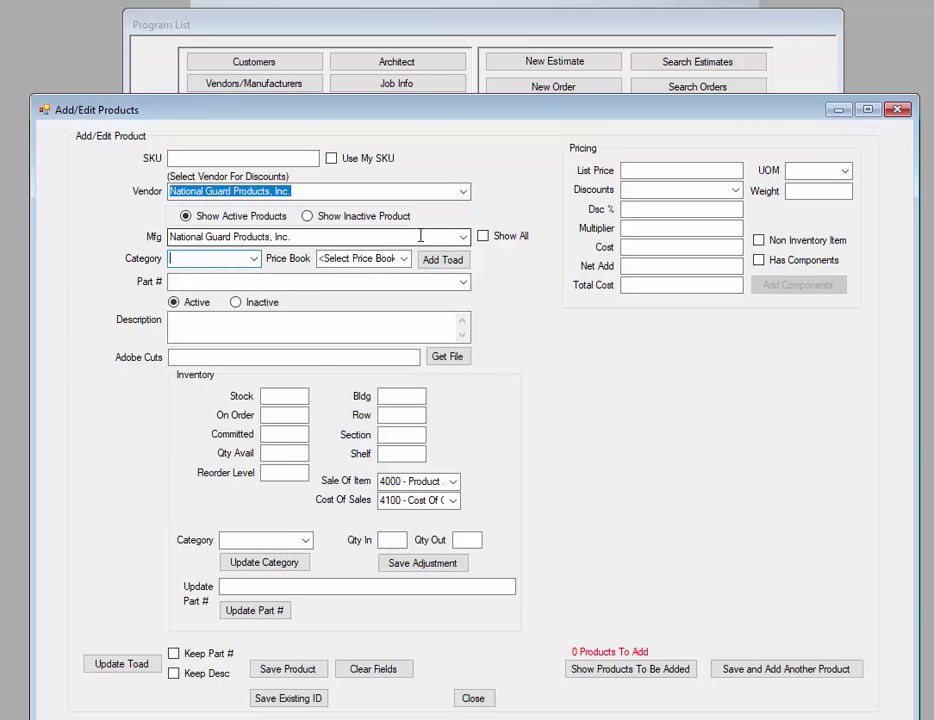
# Load the L-1900 24"w x 18"h x DKB part in the Lites, Louvers, Glass category and examine its discount choices.
pyautogui.click(255, 258)
pyautogui.click(254, 258)
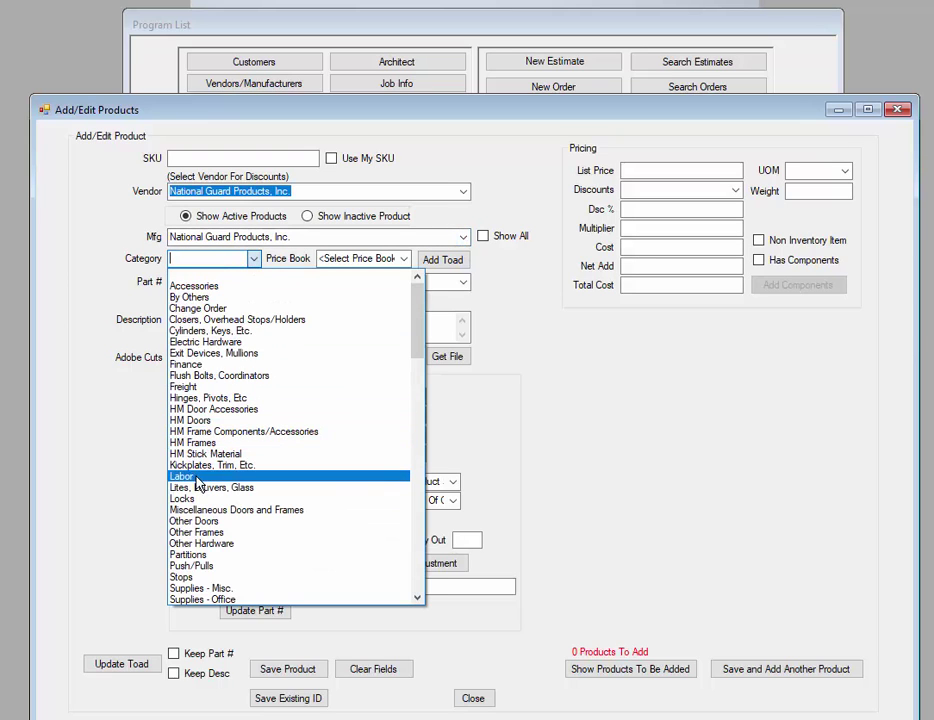
pyautogui.click(203, 488)
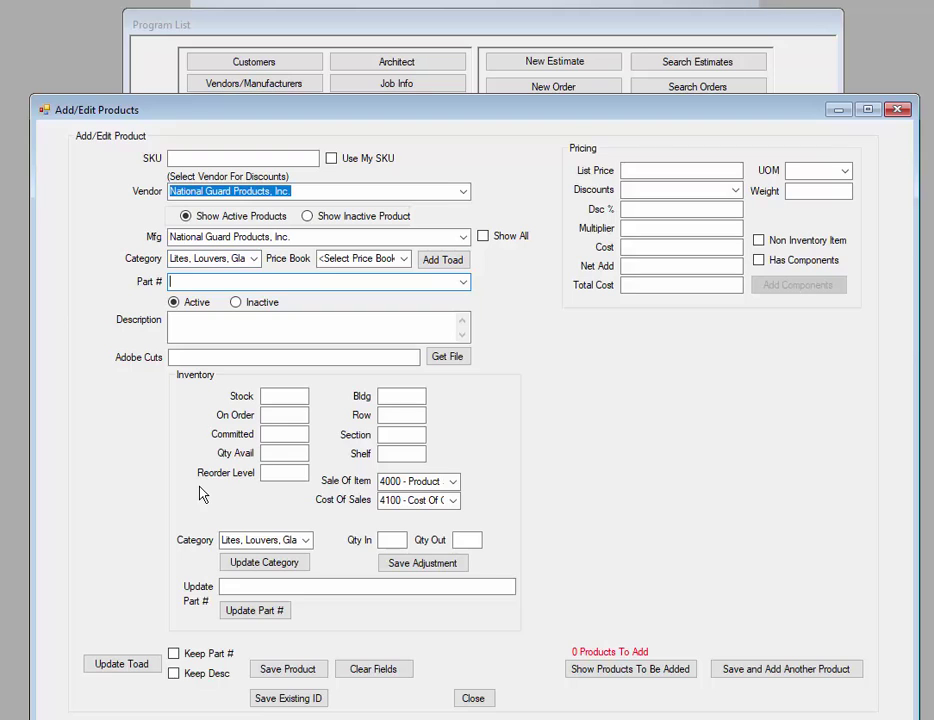
pyautogui.click(465, 283)
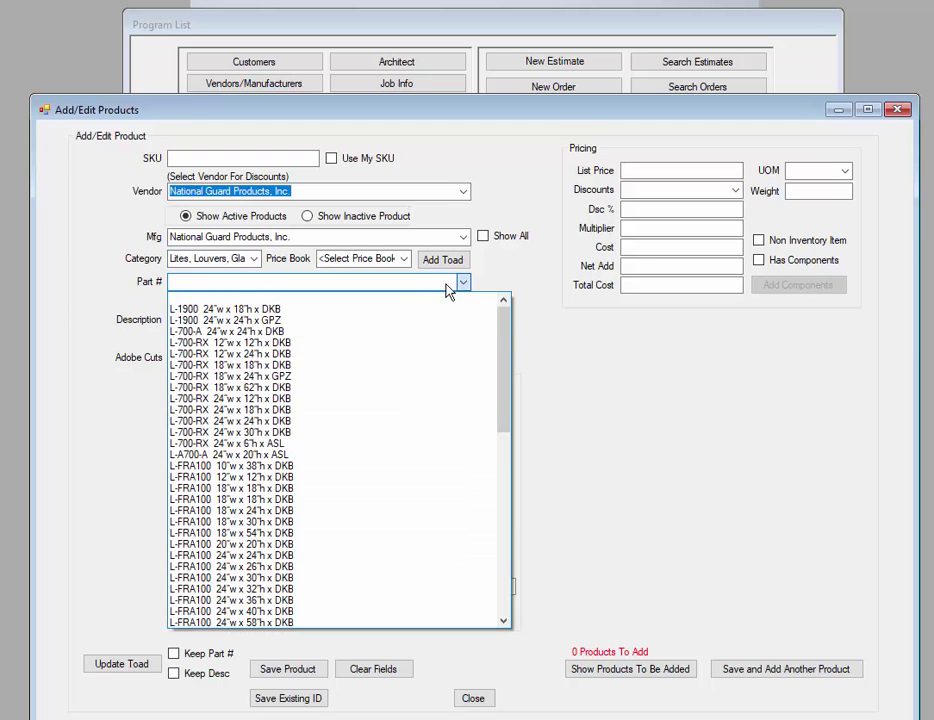
pyautogui.click(252, 311)
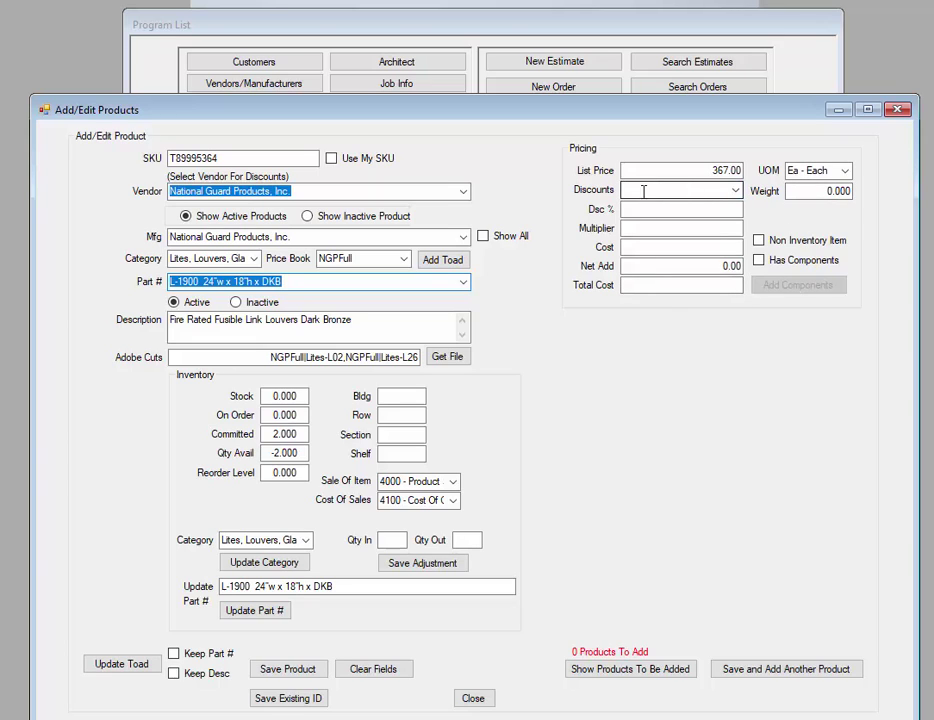
pyautogui.click(735, 190)
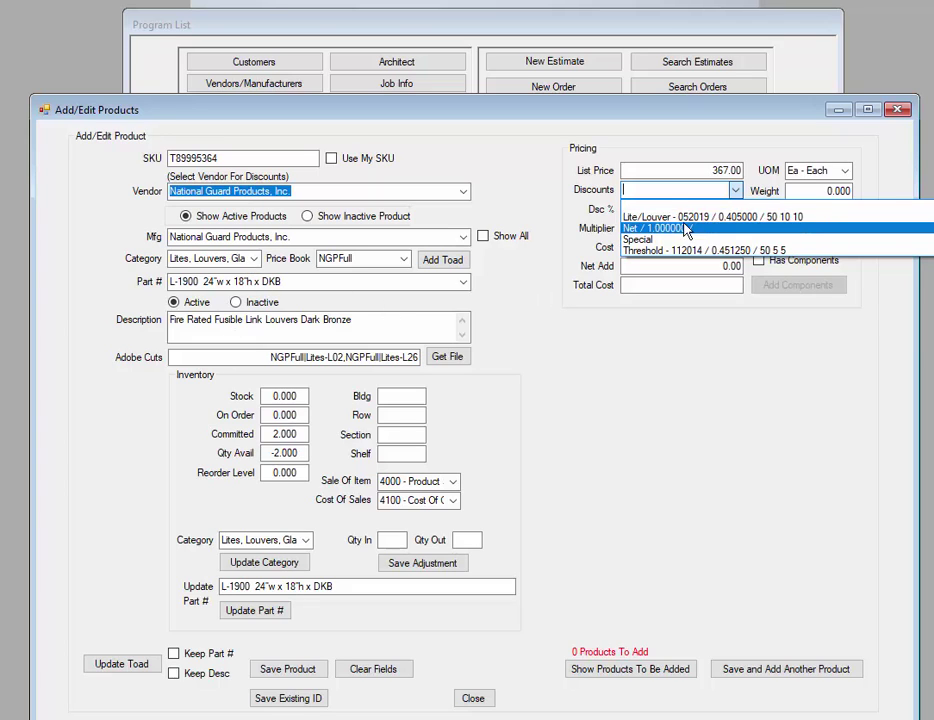
pyautogui.click(648, 390)
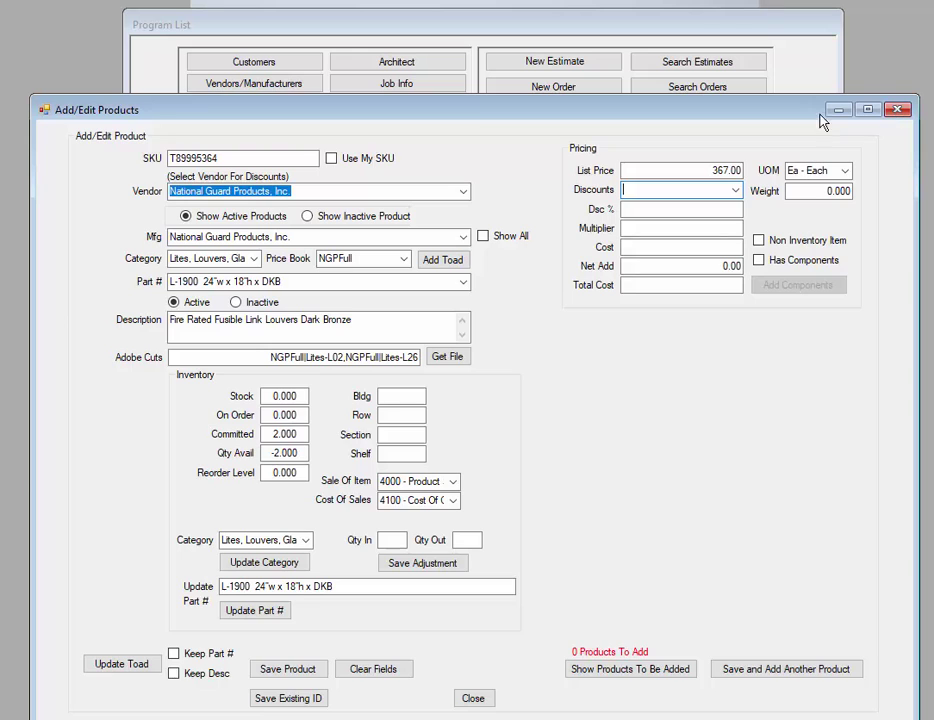
# Close the product form, return to Manage Discounts & Markups, and update products on Lite/Louver - 012013 to the loaded Lite/Louver - 052019 discount.
pyautogui.click(895, 112)
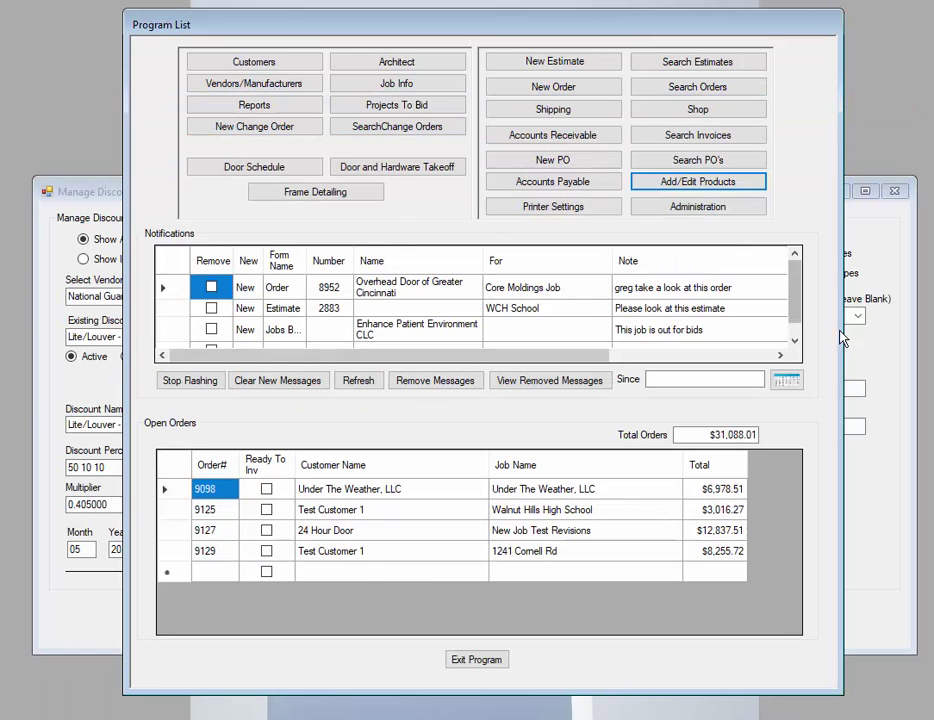
pyautogui.click(850, 245)
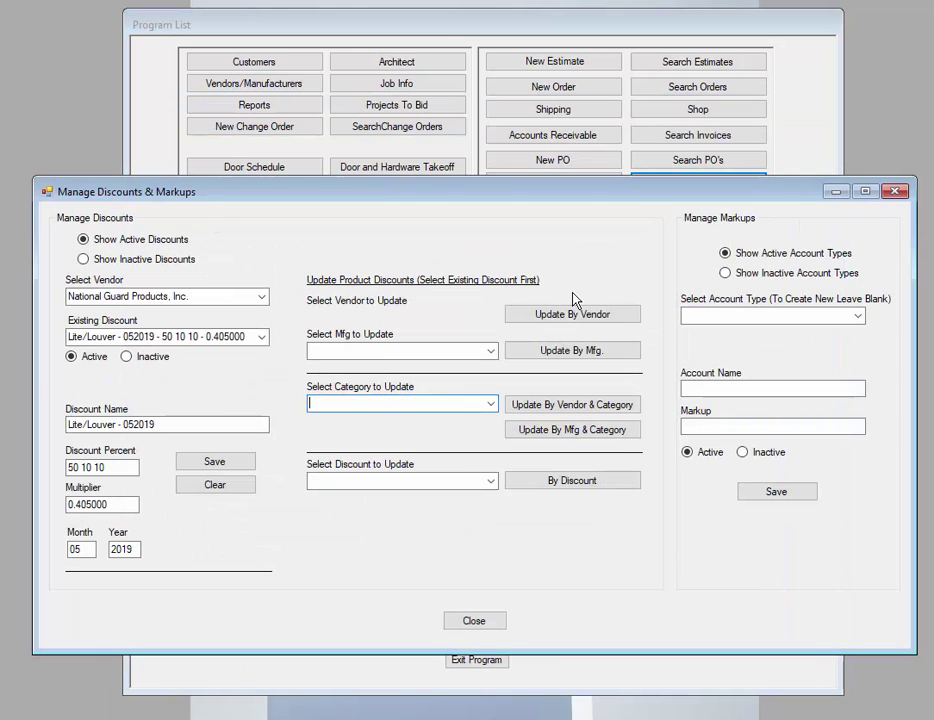
pyautogui.click(491, 483)
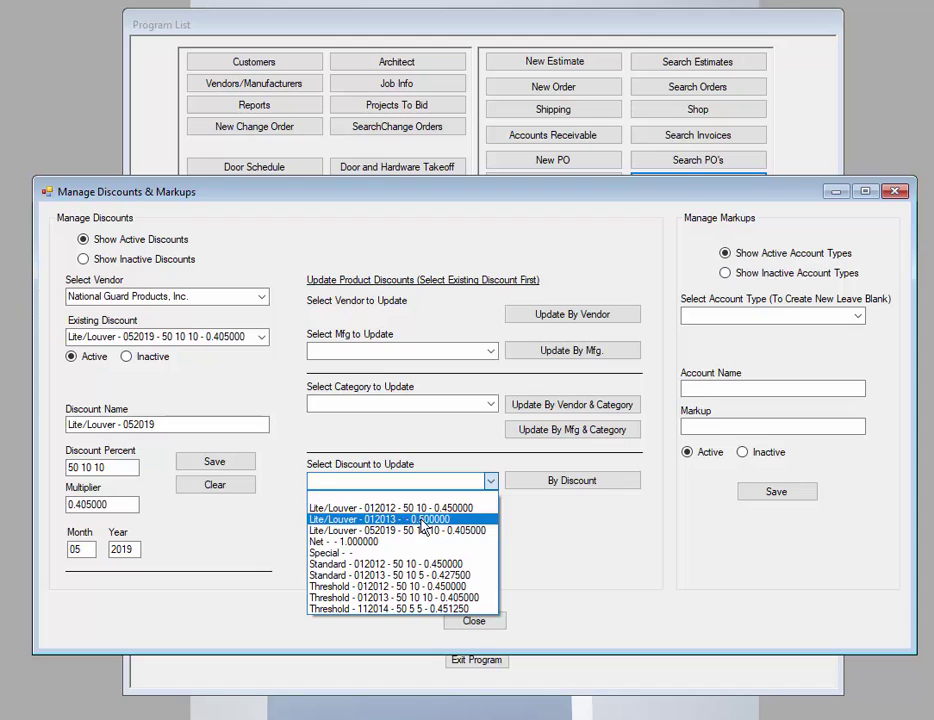
pyautogui.click(352, 527)
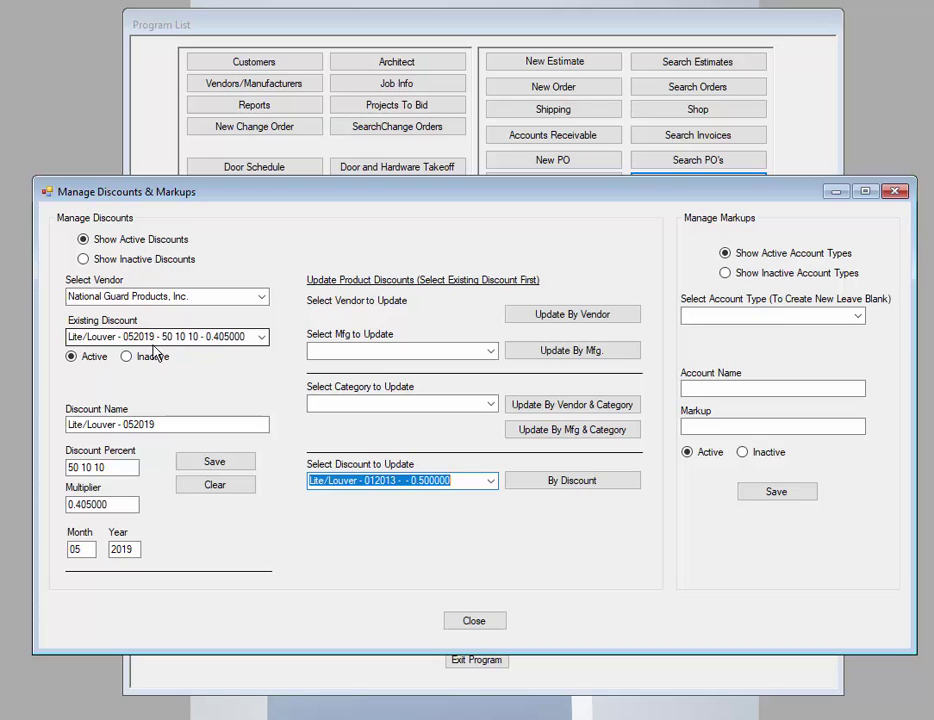
pyautogui.click(586, 487)
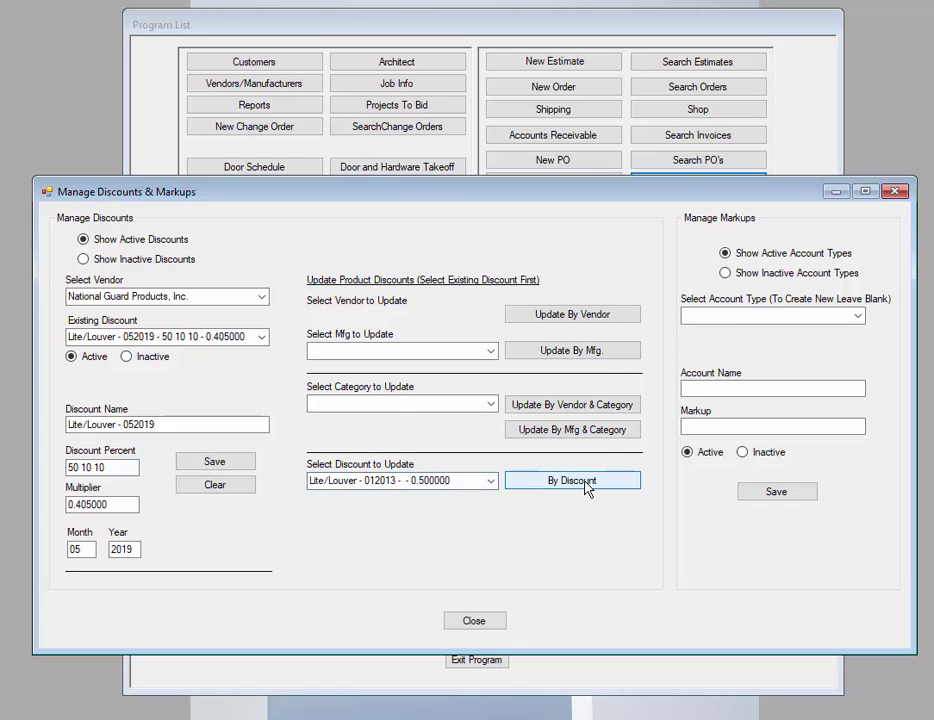
pyautogui.click(552, 486)
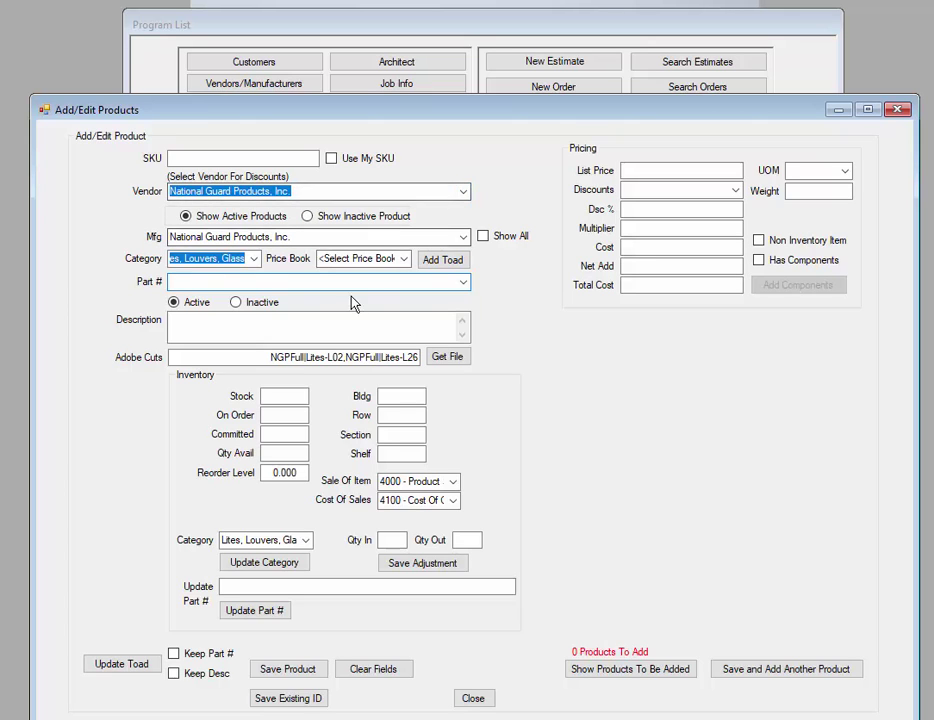
# Check the discounts assigned to the L-1900 24"w x 18"h x DKB and L-FRA100 18"w x 18"h x DKB parts, and minimize the product form.
pyautogui.click(463, 284)
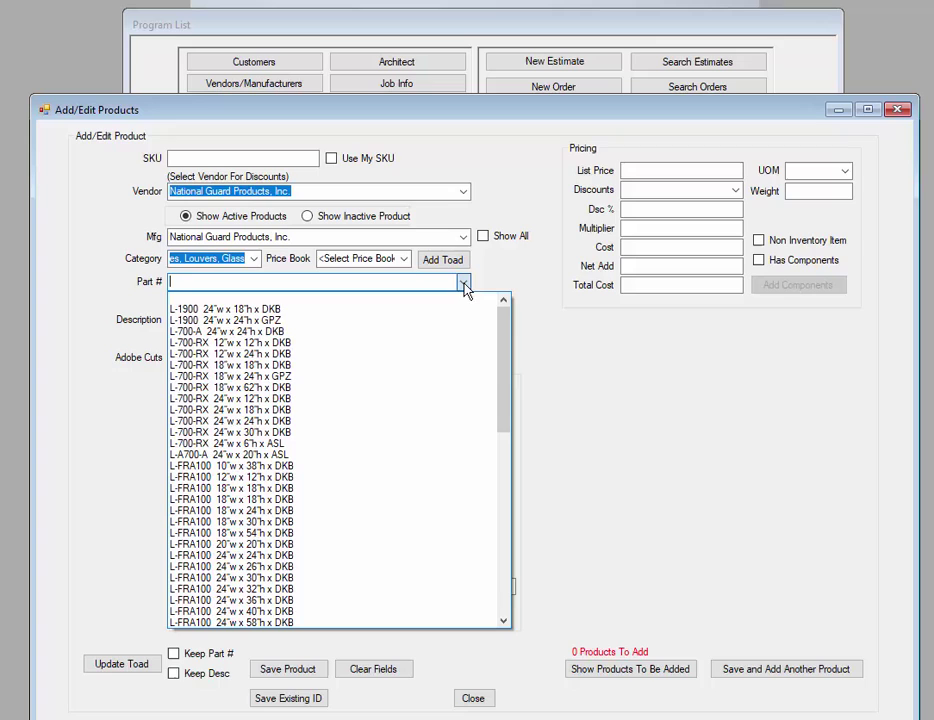
pyautogui.click(250, 310)
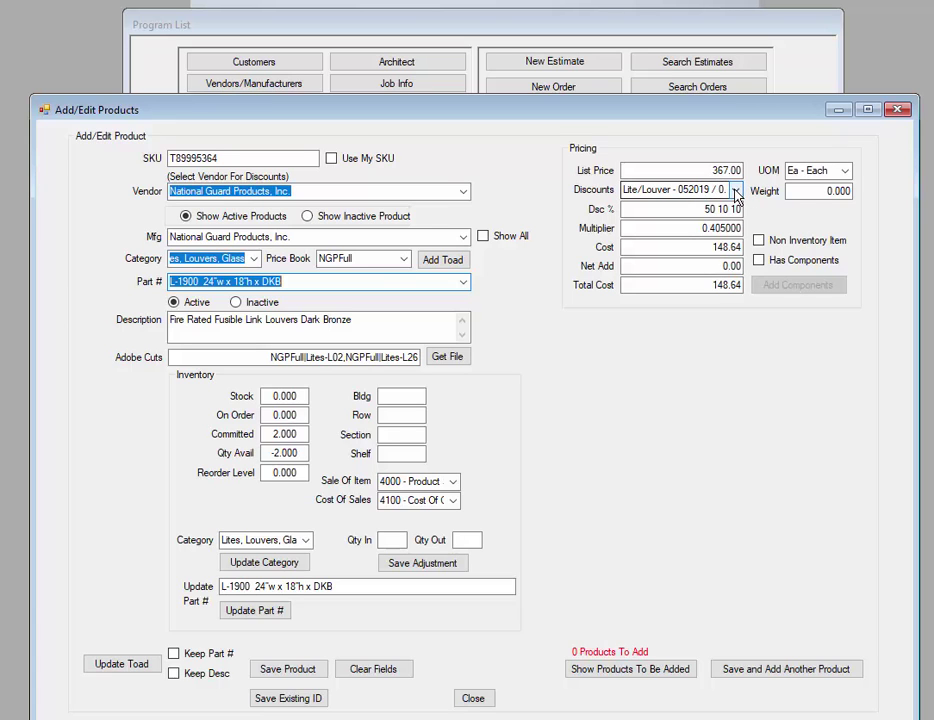
pyautogui.click(463, 283)
pyautogui.click(264, 490)
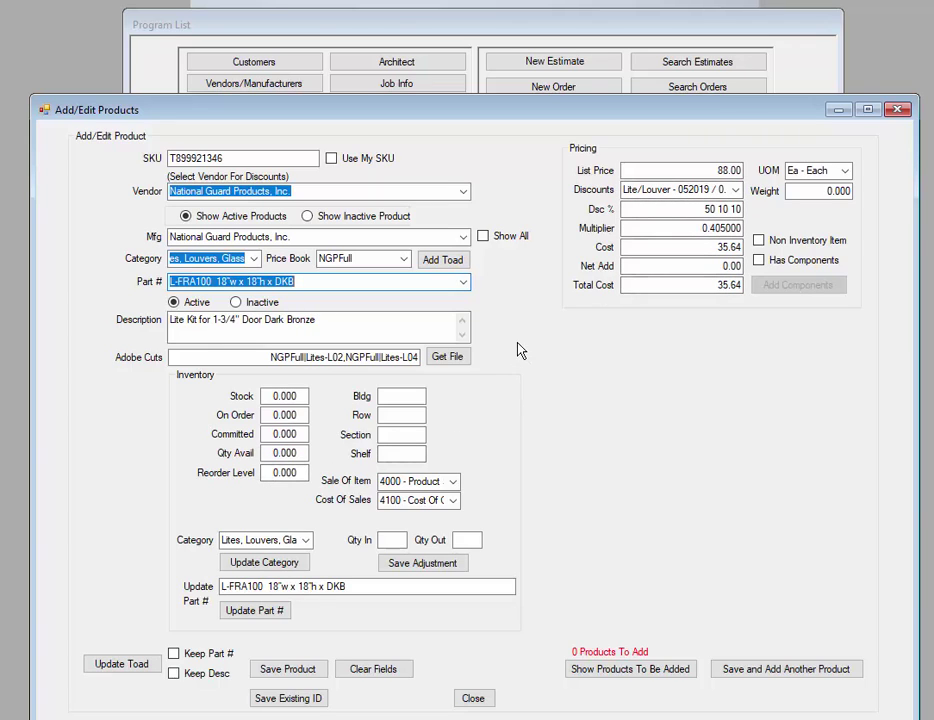
pyautogui.click(840, 111)
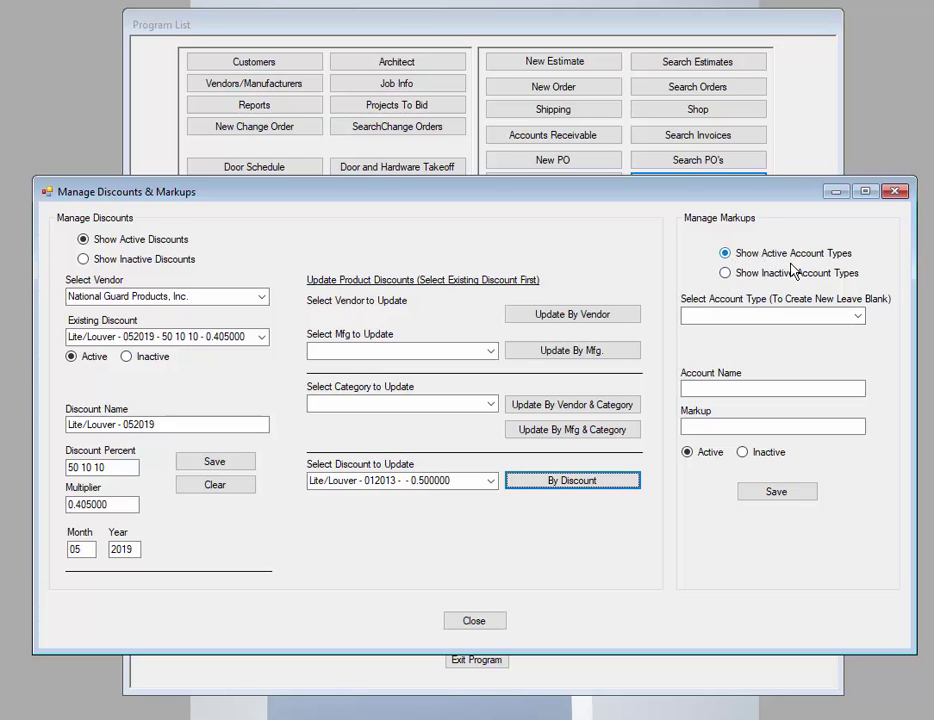
# Load the Contractor account type, set its markup to 120, and save the update.
pyautogui.click(858, 316)
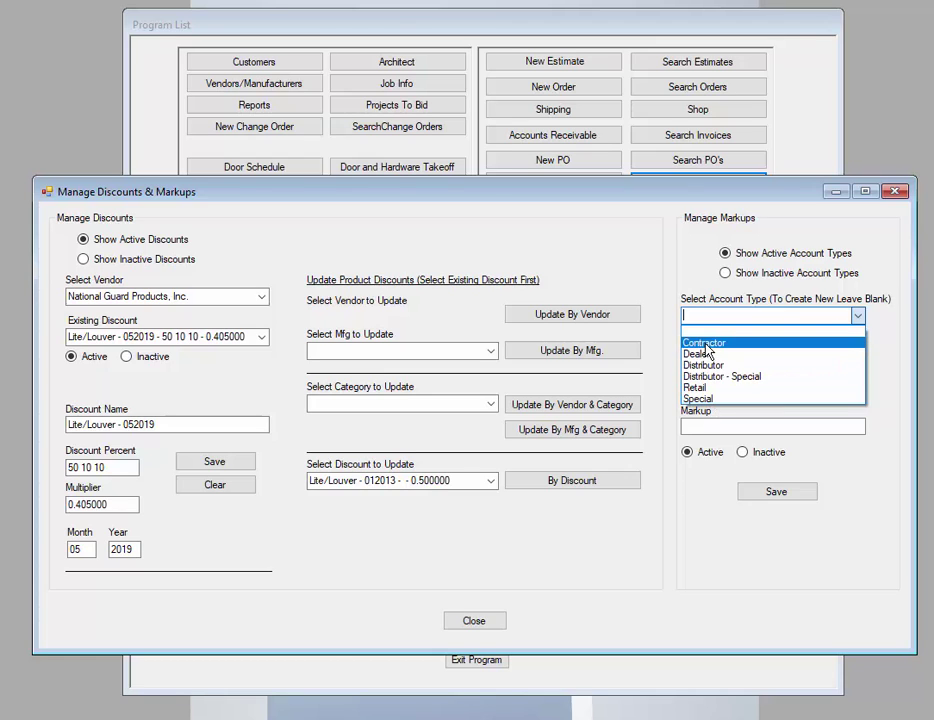
pyautogui.click(705, 345)
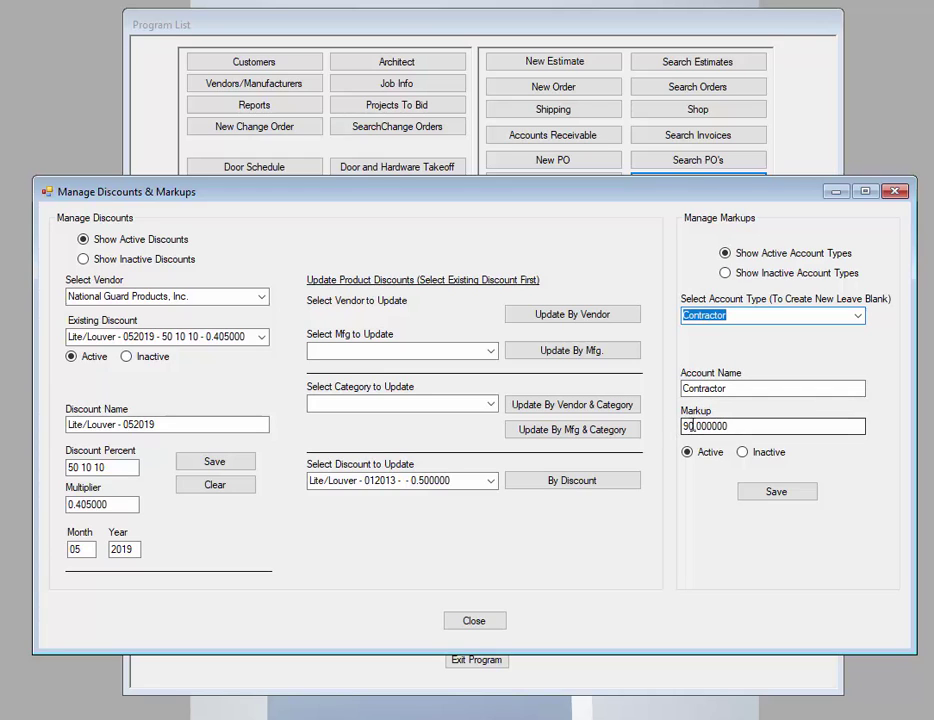
pyautogui.click(736, 426)
pyautogui.moveTo(736, 426); pyautogui.dragTo(652, 464)
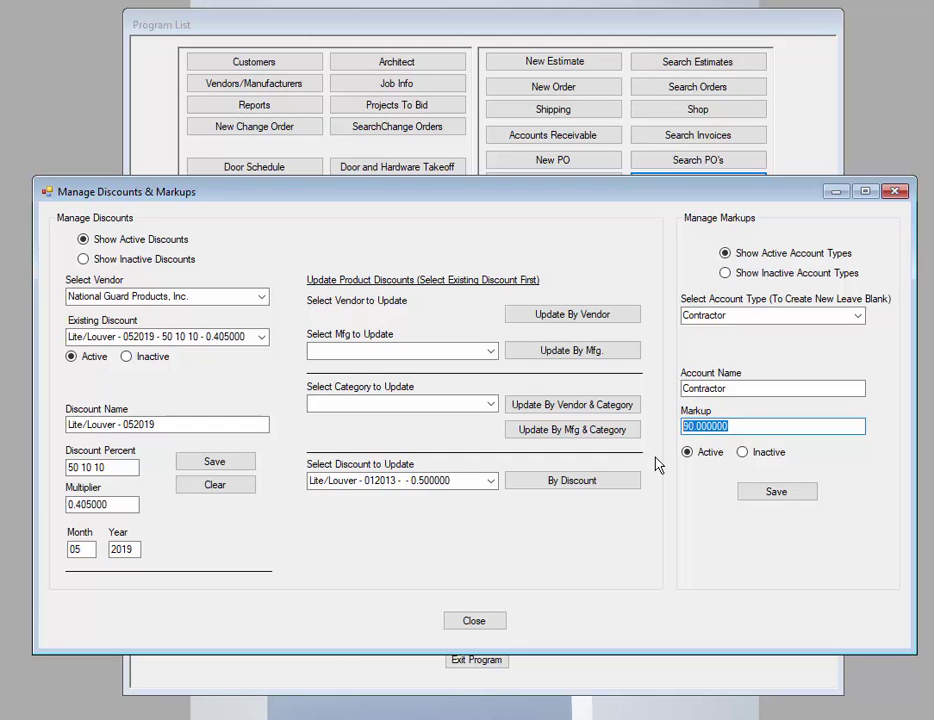
pyautogui.write('120')
pyautogui.click(779, 493)
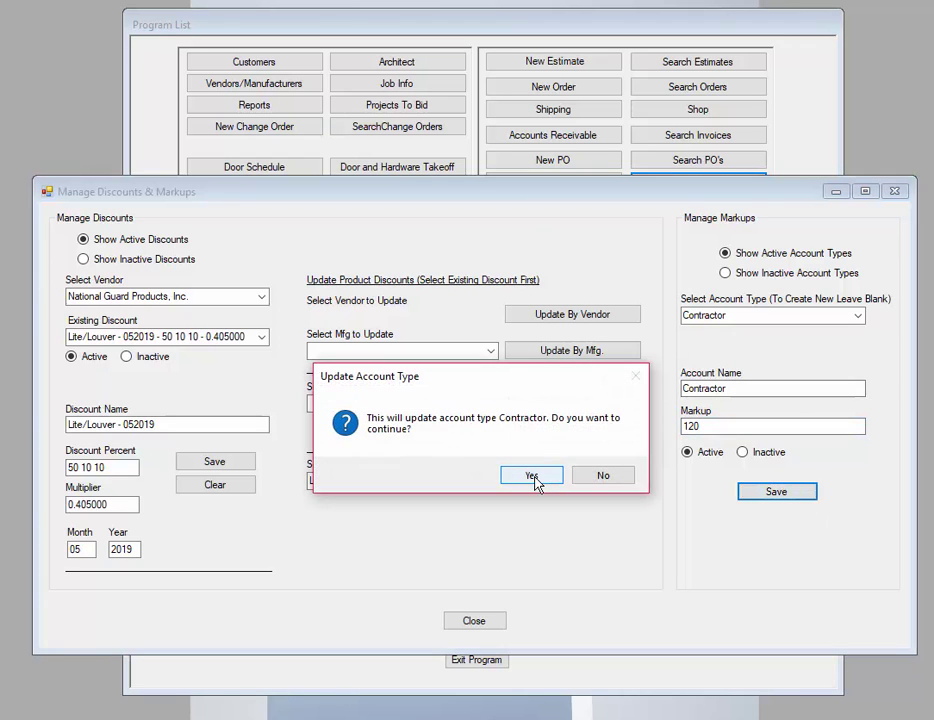
pyautogui.click(533, 477)
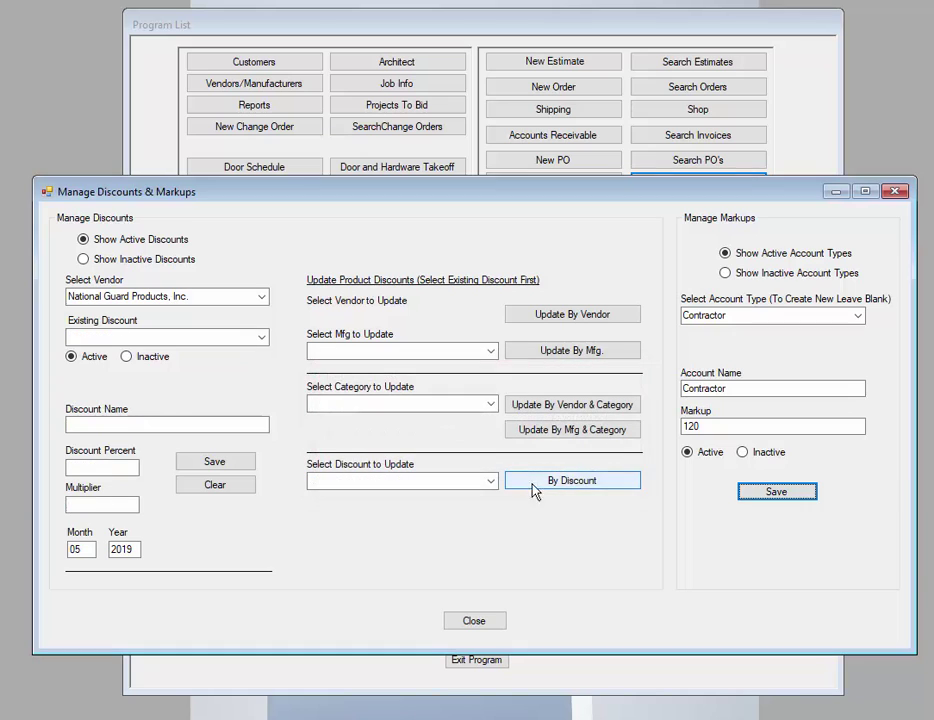
# Load the Dealer and Contractor account types in turn and review their markups.
pyautogui.click(859, 316)
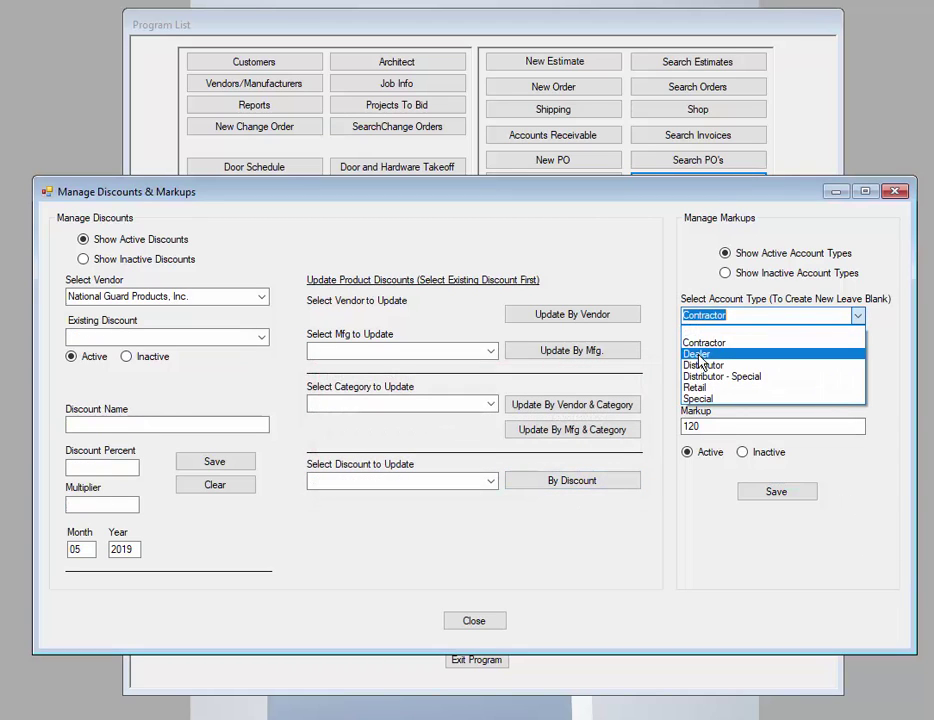
pyautogui.click(698, 355)
pyautogui.click(859, 316)
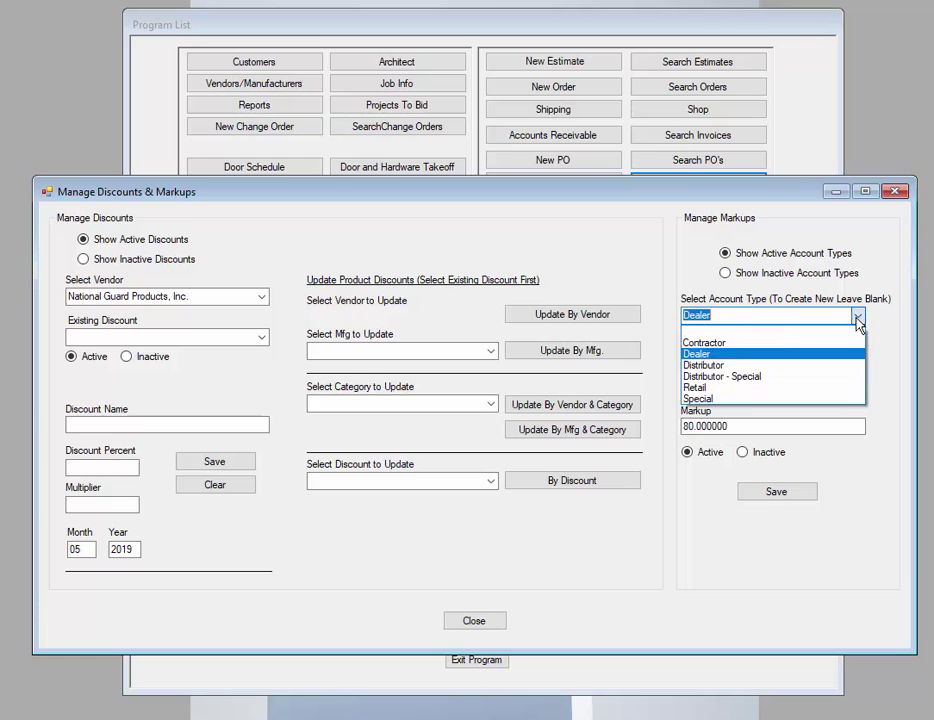
pyautogui.click(668, 338)
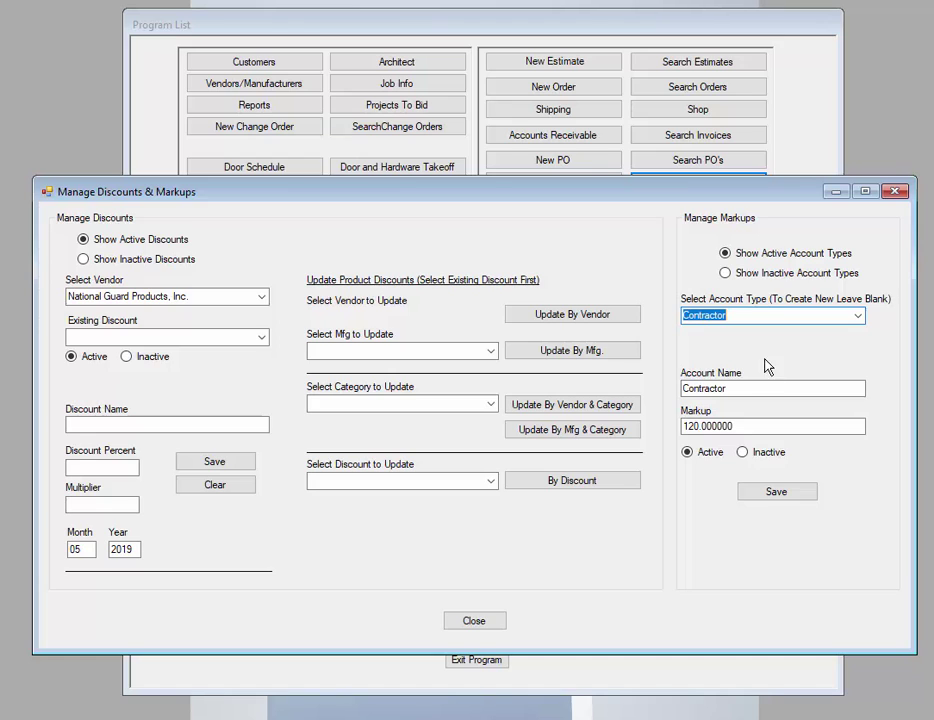
pyautogui.click(748, 426)
pyautogui.moveTo(748, 426); pyautogui.dragTo(598, 486)
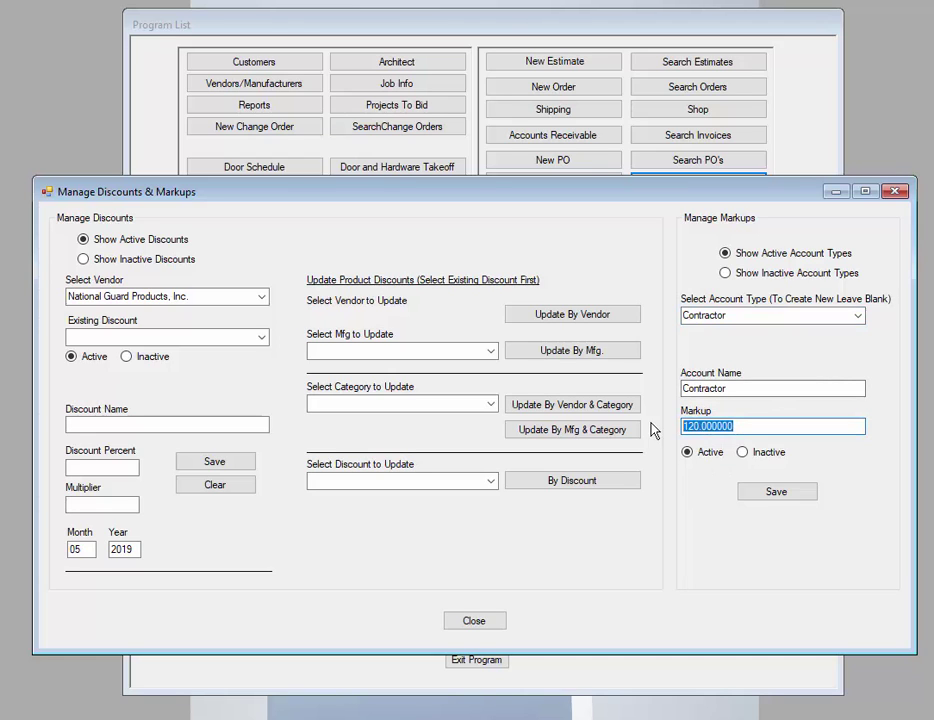
# Blank the account type selection to prepare a new account type, and select the name left in Account Name.
pyautogui.click(857, 317)
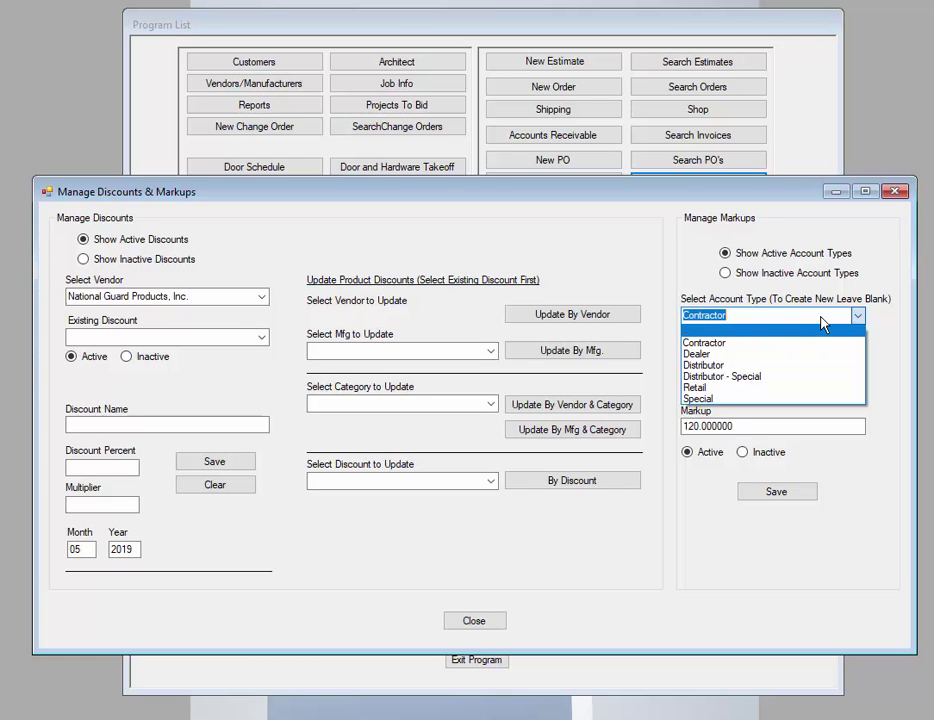
pyautogui.click(704, 340)
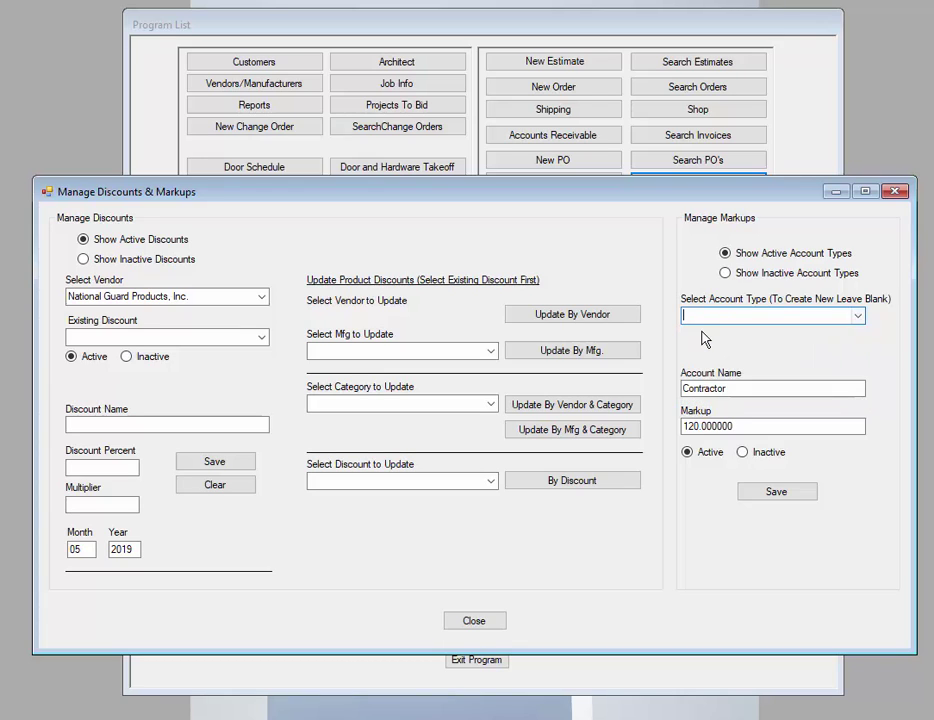
pyautogui.click(857, 316)
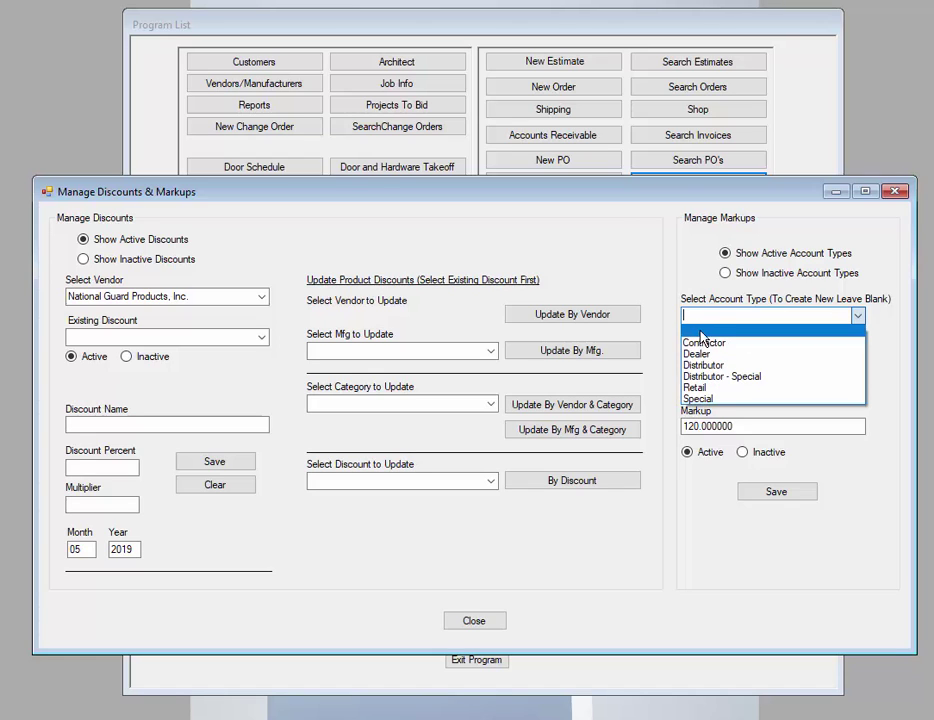
pyautogui.click(700, 332)
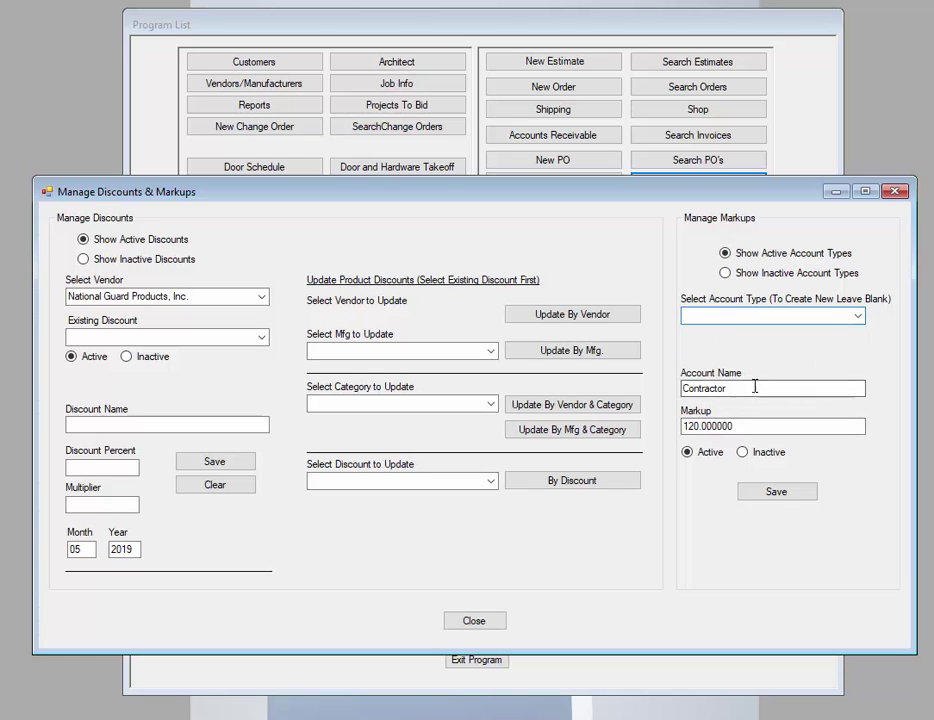
pyautogui.moveTo(755, 387); pyautogui.dragTo(669, 379)
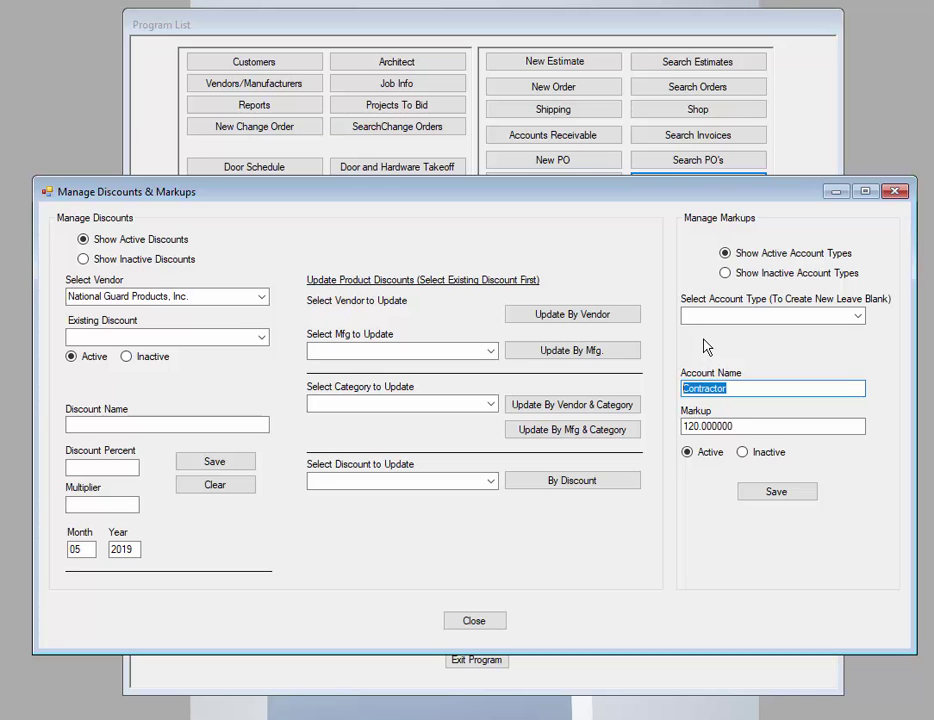
# Open the 24 Hour Door customer's credit information and choose Distributor as the account type.
pyautogui.click(268, 64)
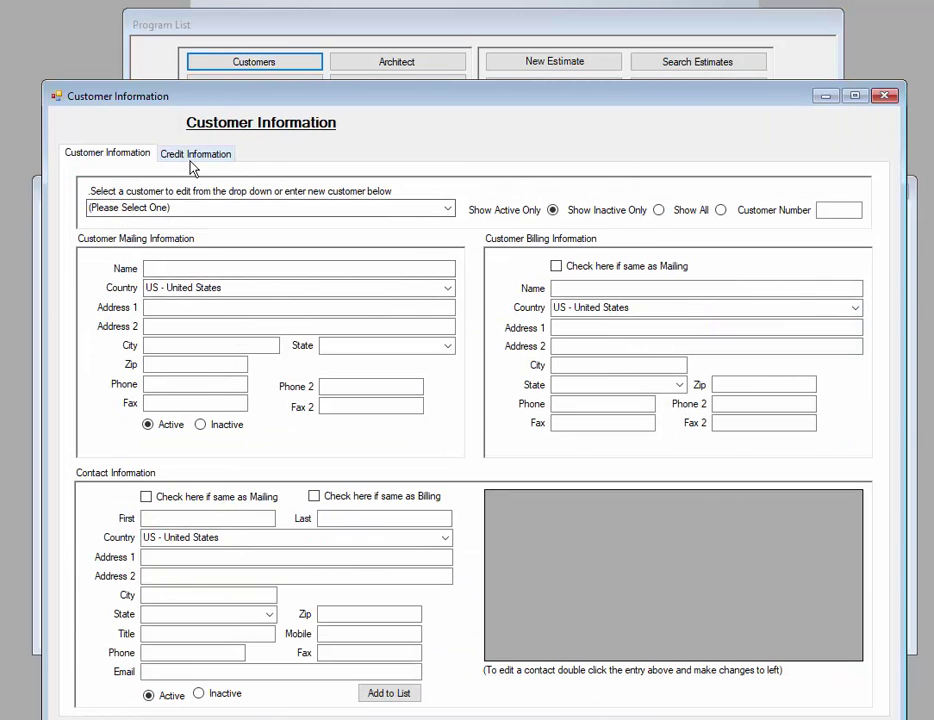
pyautogui.click(446, 209)
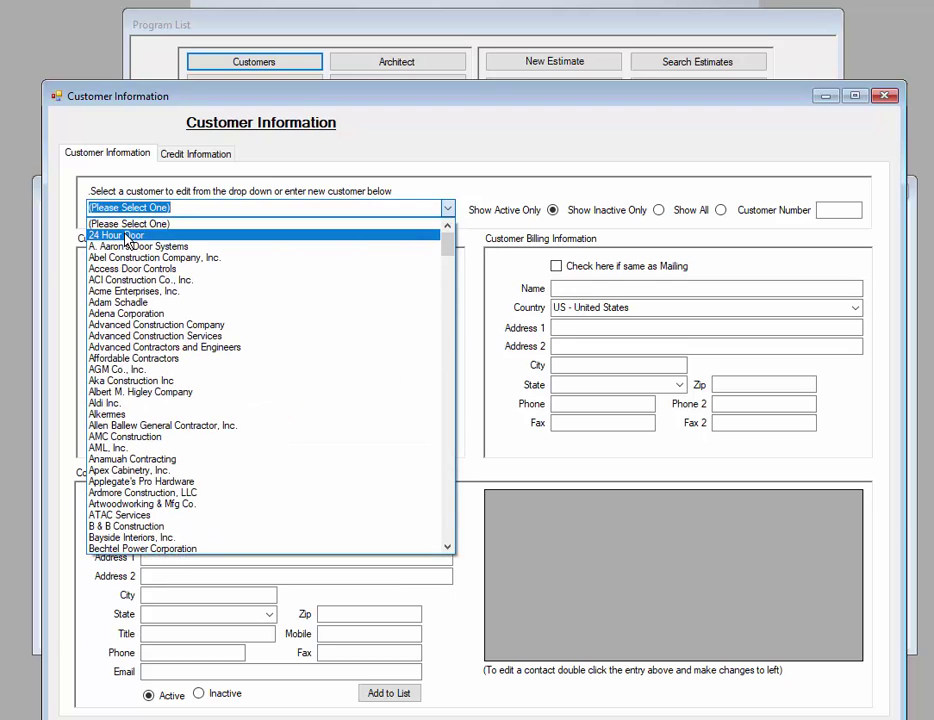
pyautogui.click(127, 235)
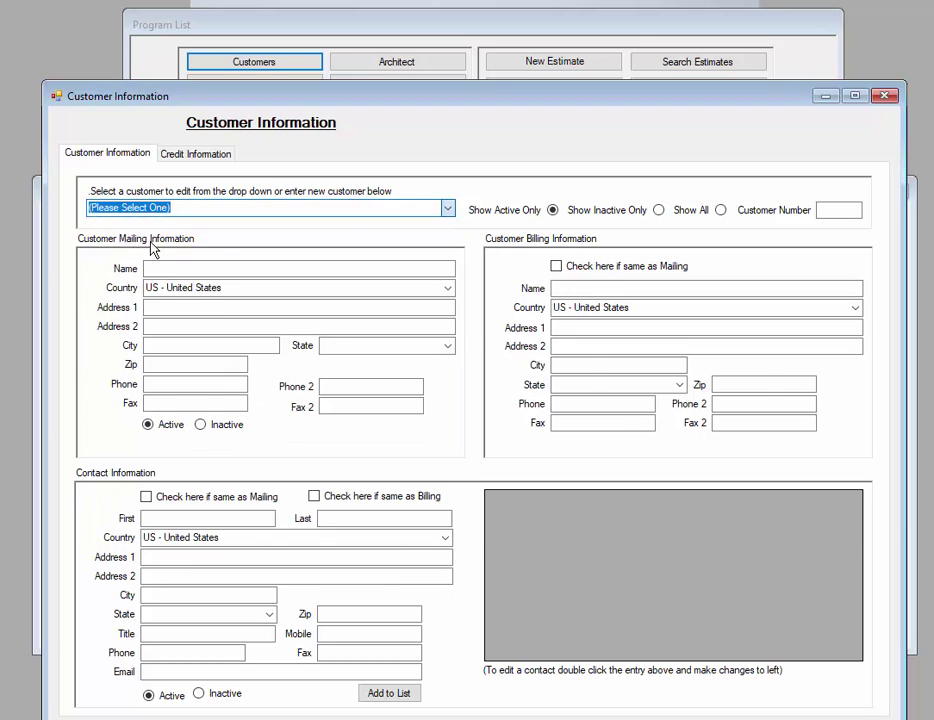
pyautogui.click(204, 157)
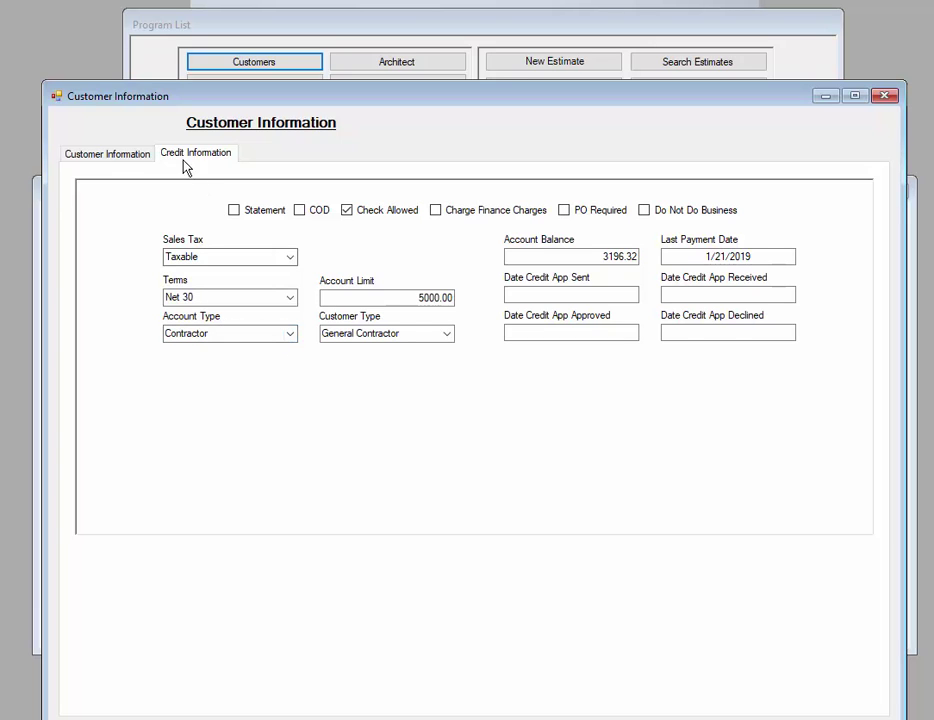
pyautogui.click(290, 336)
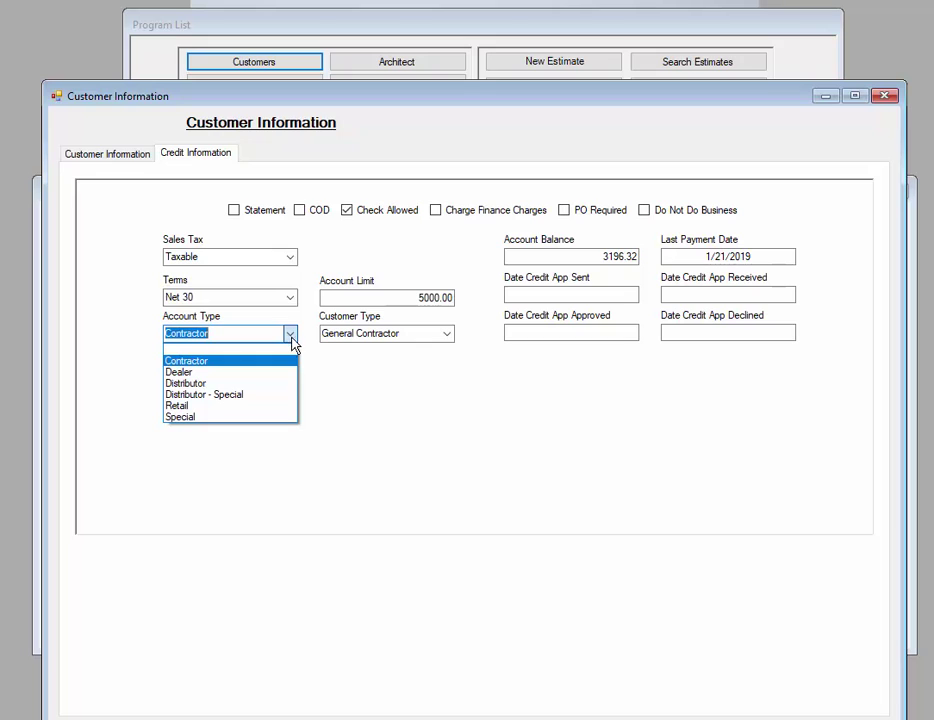
pyautogui.click(186, 383)
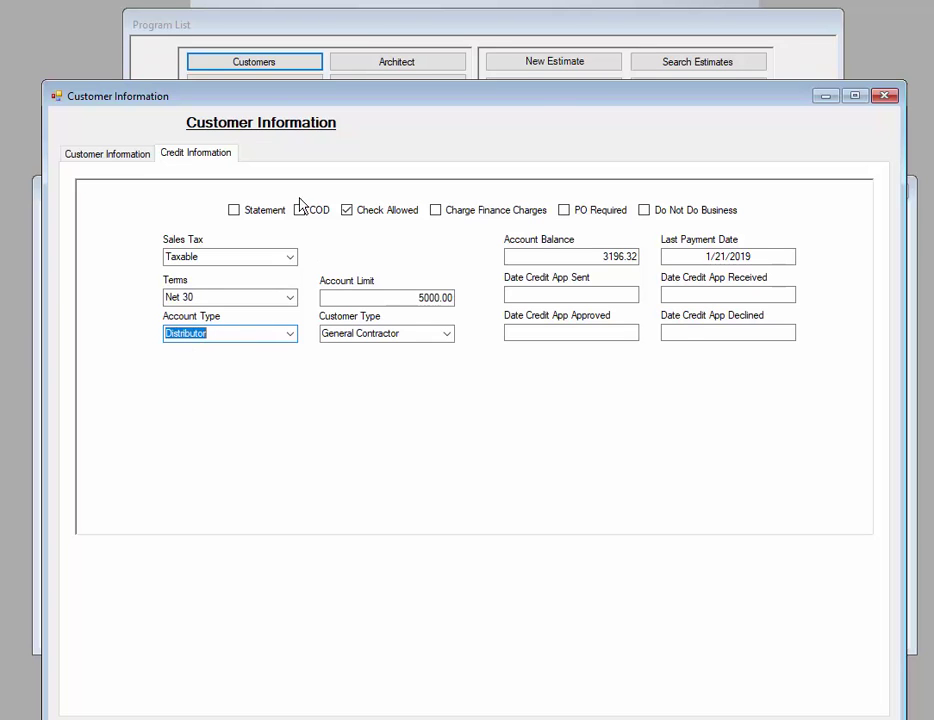
# Set the customer form aside, open Test Customer 1's last listed open order, and examine the markup in its product information.
pyautogui.moveTo(550, 103); pyautogui.dragTo(525, 294)
pyautogui.click(452, 244)
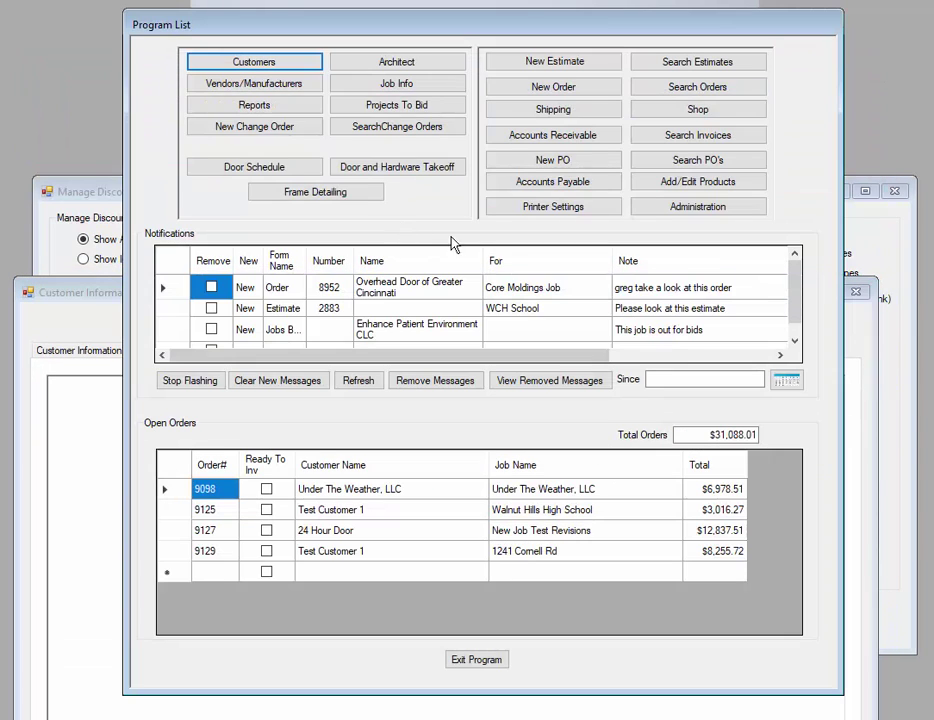
pyautogui.click(335, 558)
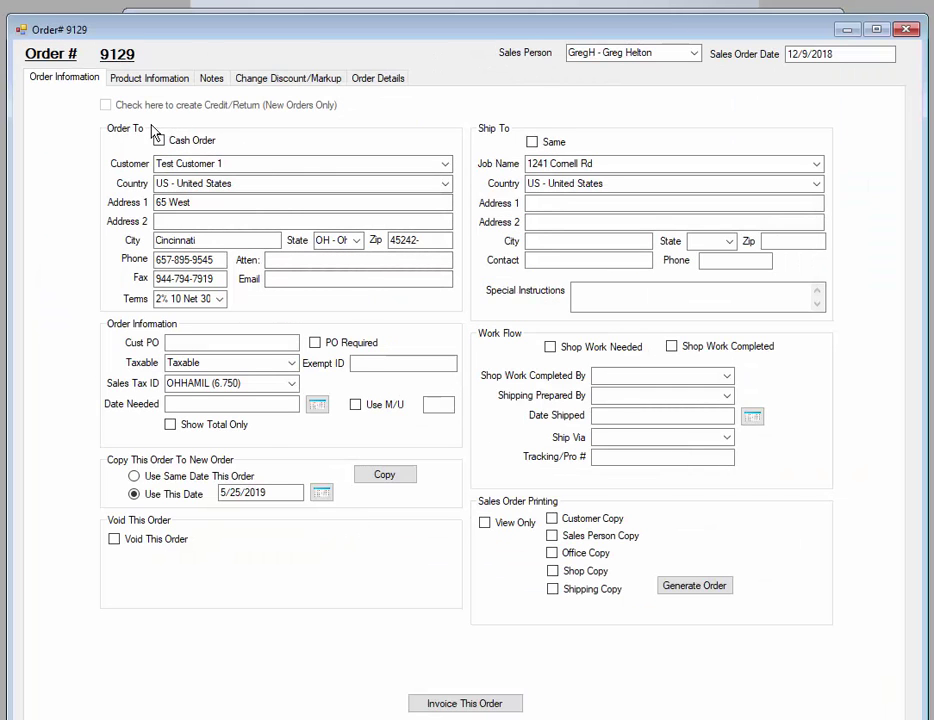
pyautogui.click(166, 84)
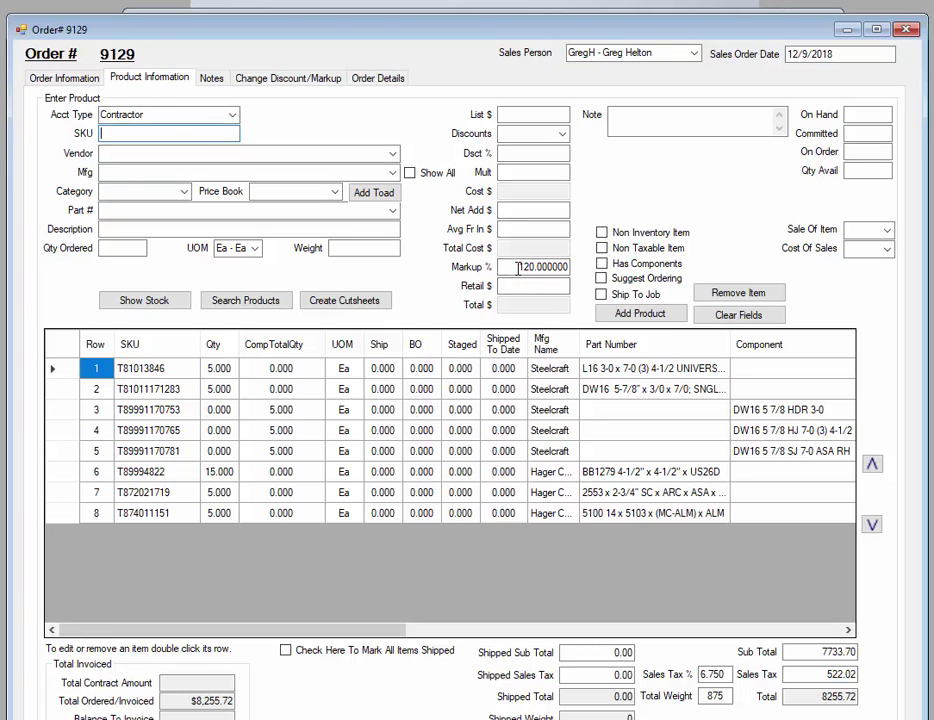
# Try the Special account type for the order's product entry, close the order, and return to Manage Discounts & Markups.
pyautogui.click(232, 116)
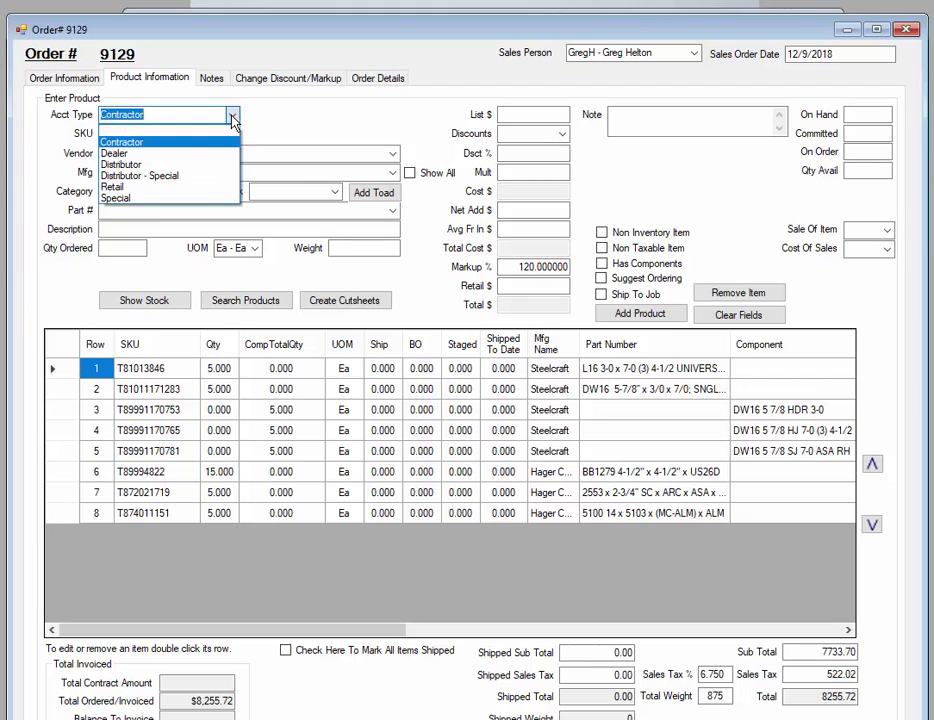
pyautogui.click(126, 205)
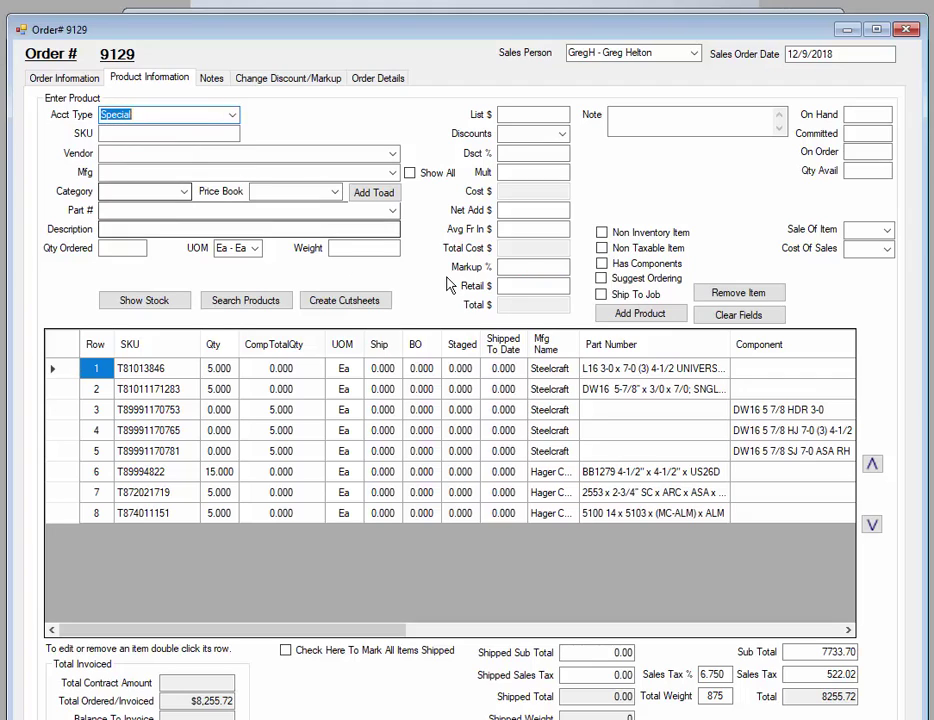
pyautogui.click(554, 268)
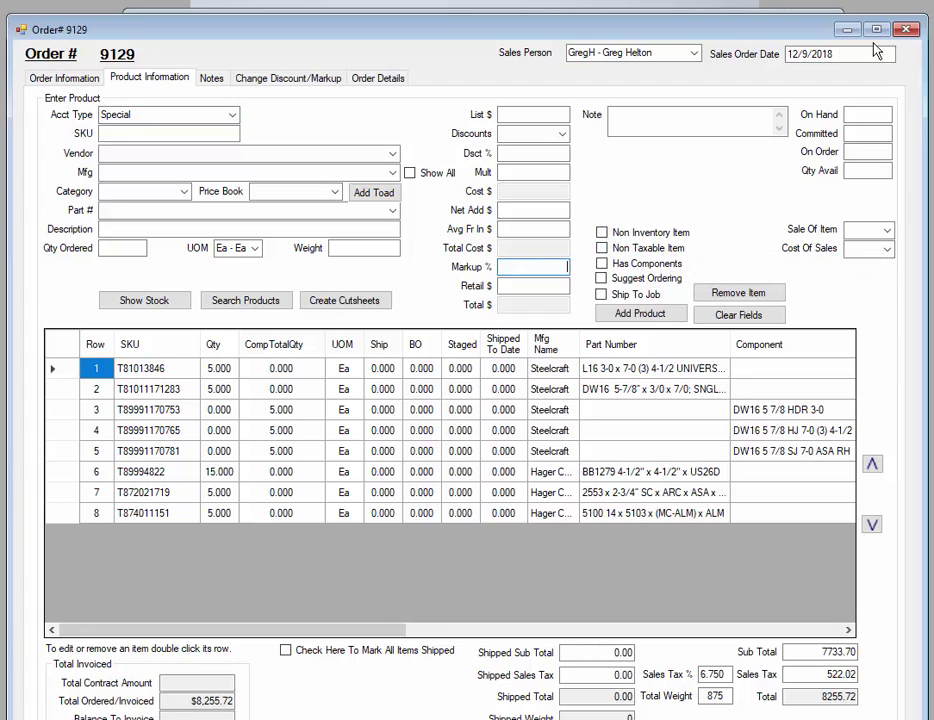
pyautogui.click(905, 30)
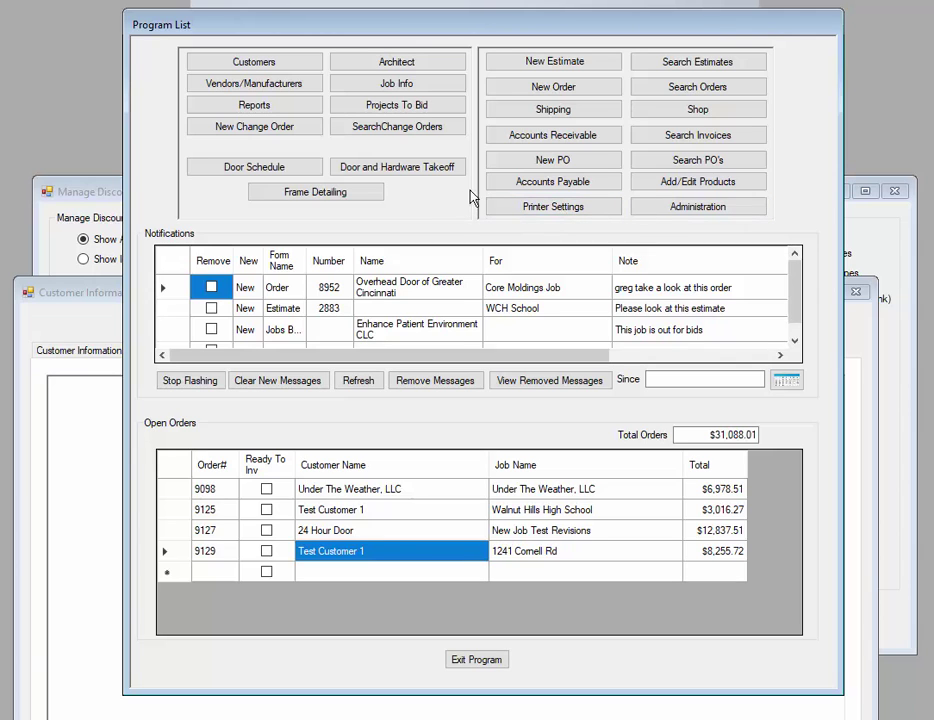
pyautogui.click(876, 240)
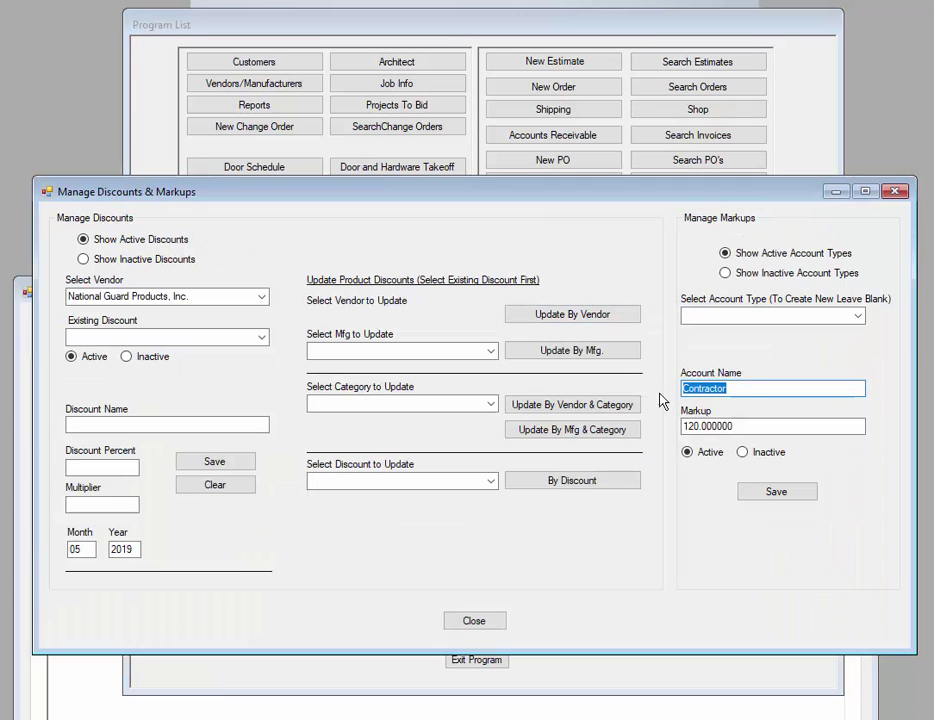